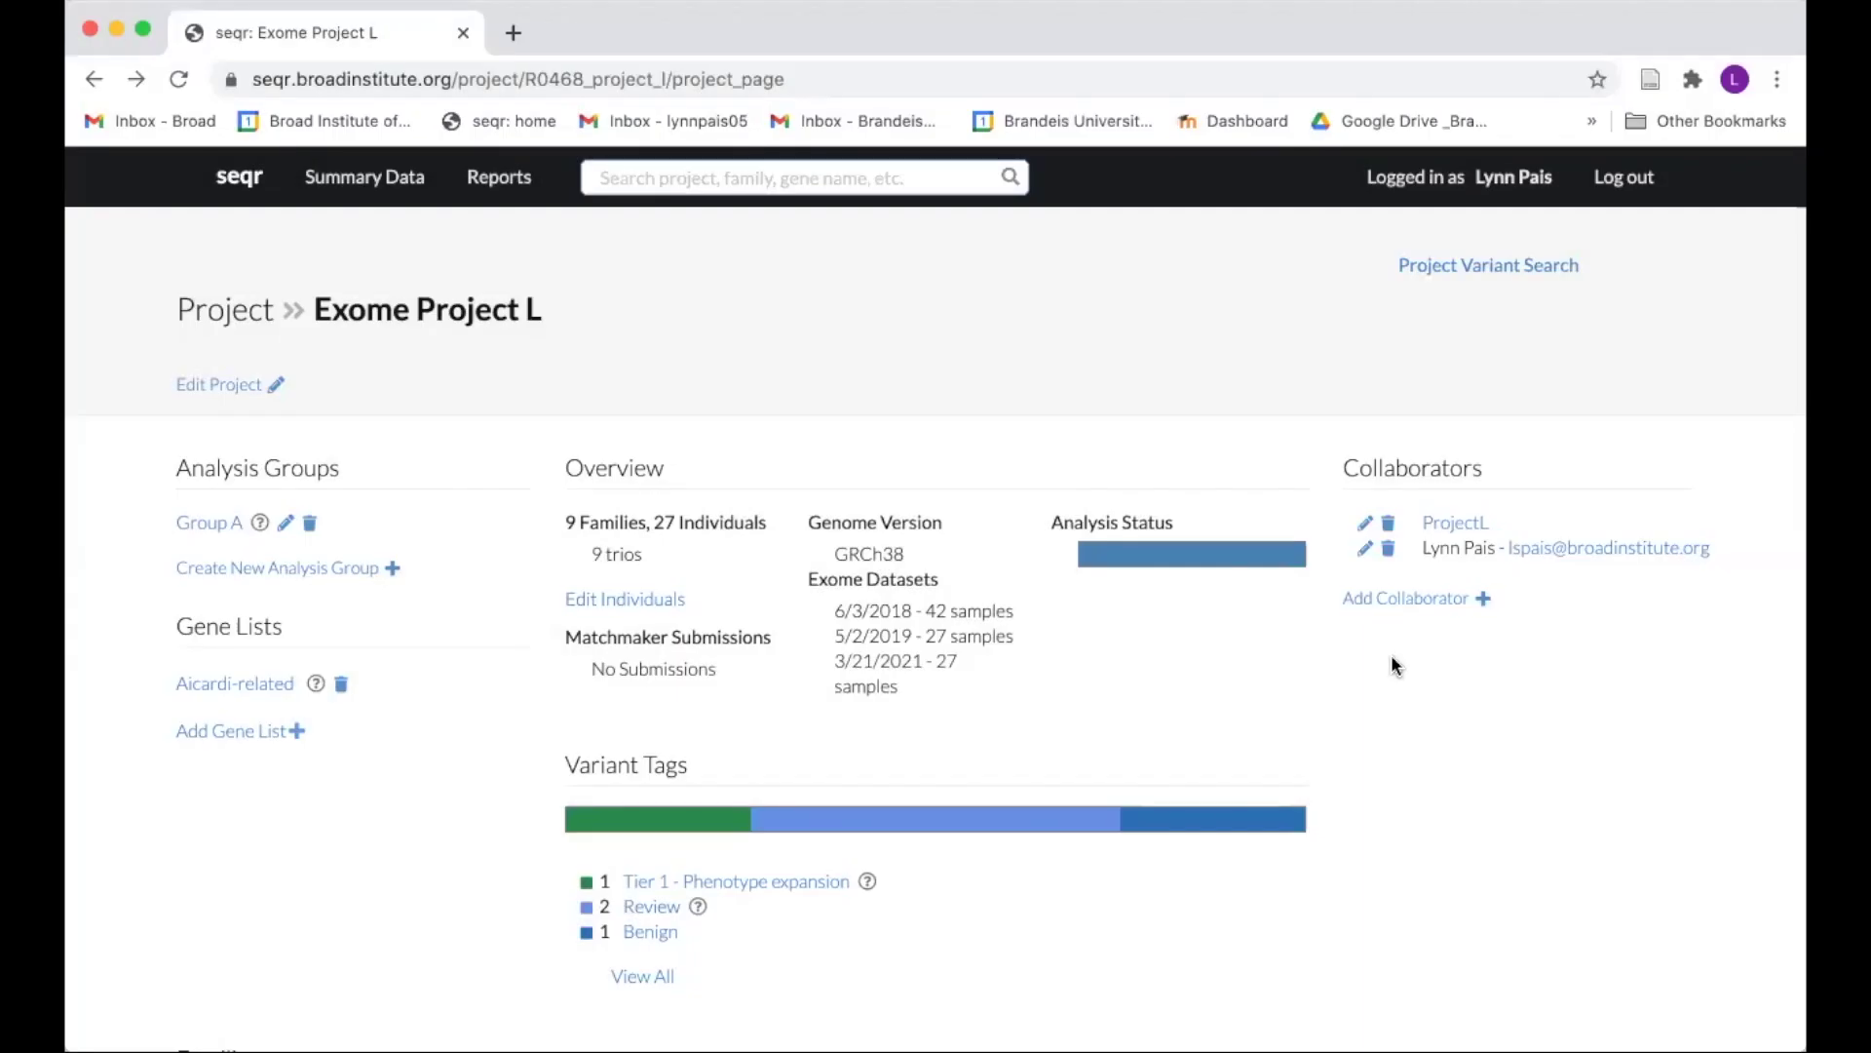
Open the add-collaborator form, close it without adding anyone, and scroll down the project page.
left_click(1400, 598)
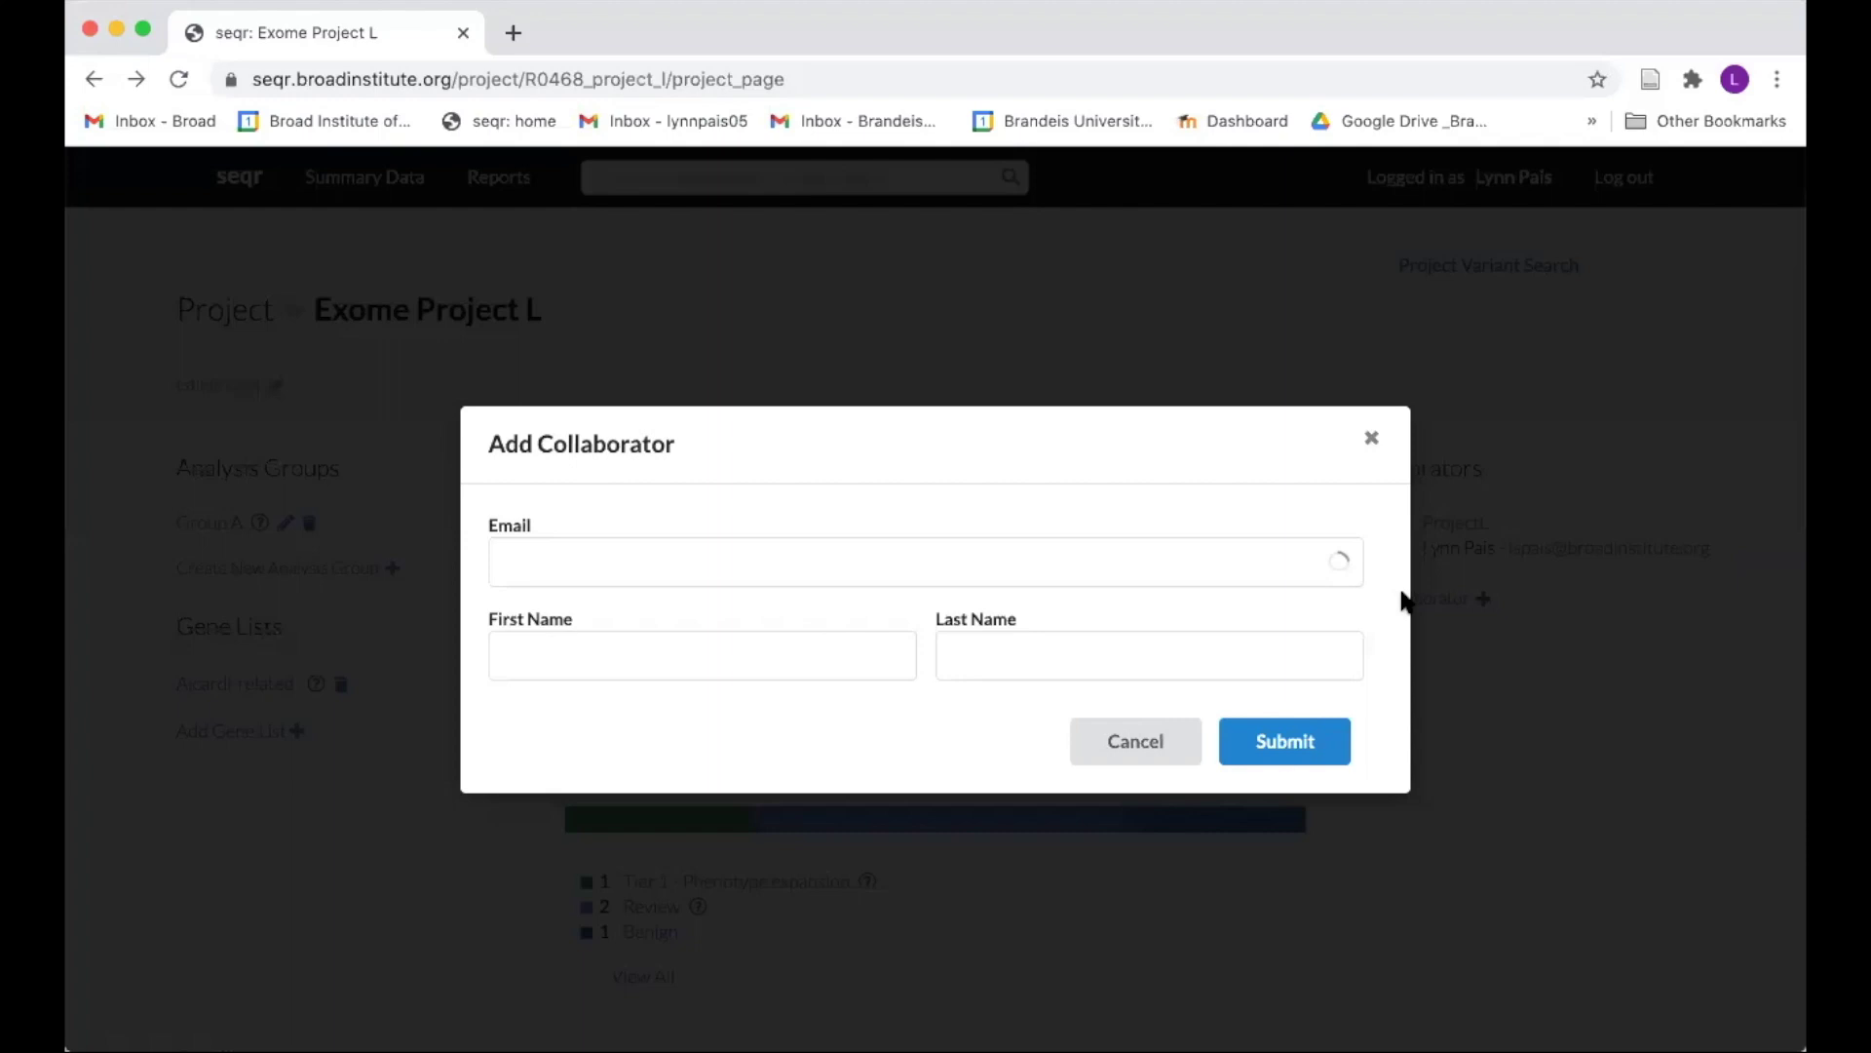
left_click(1371, 444)
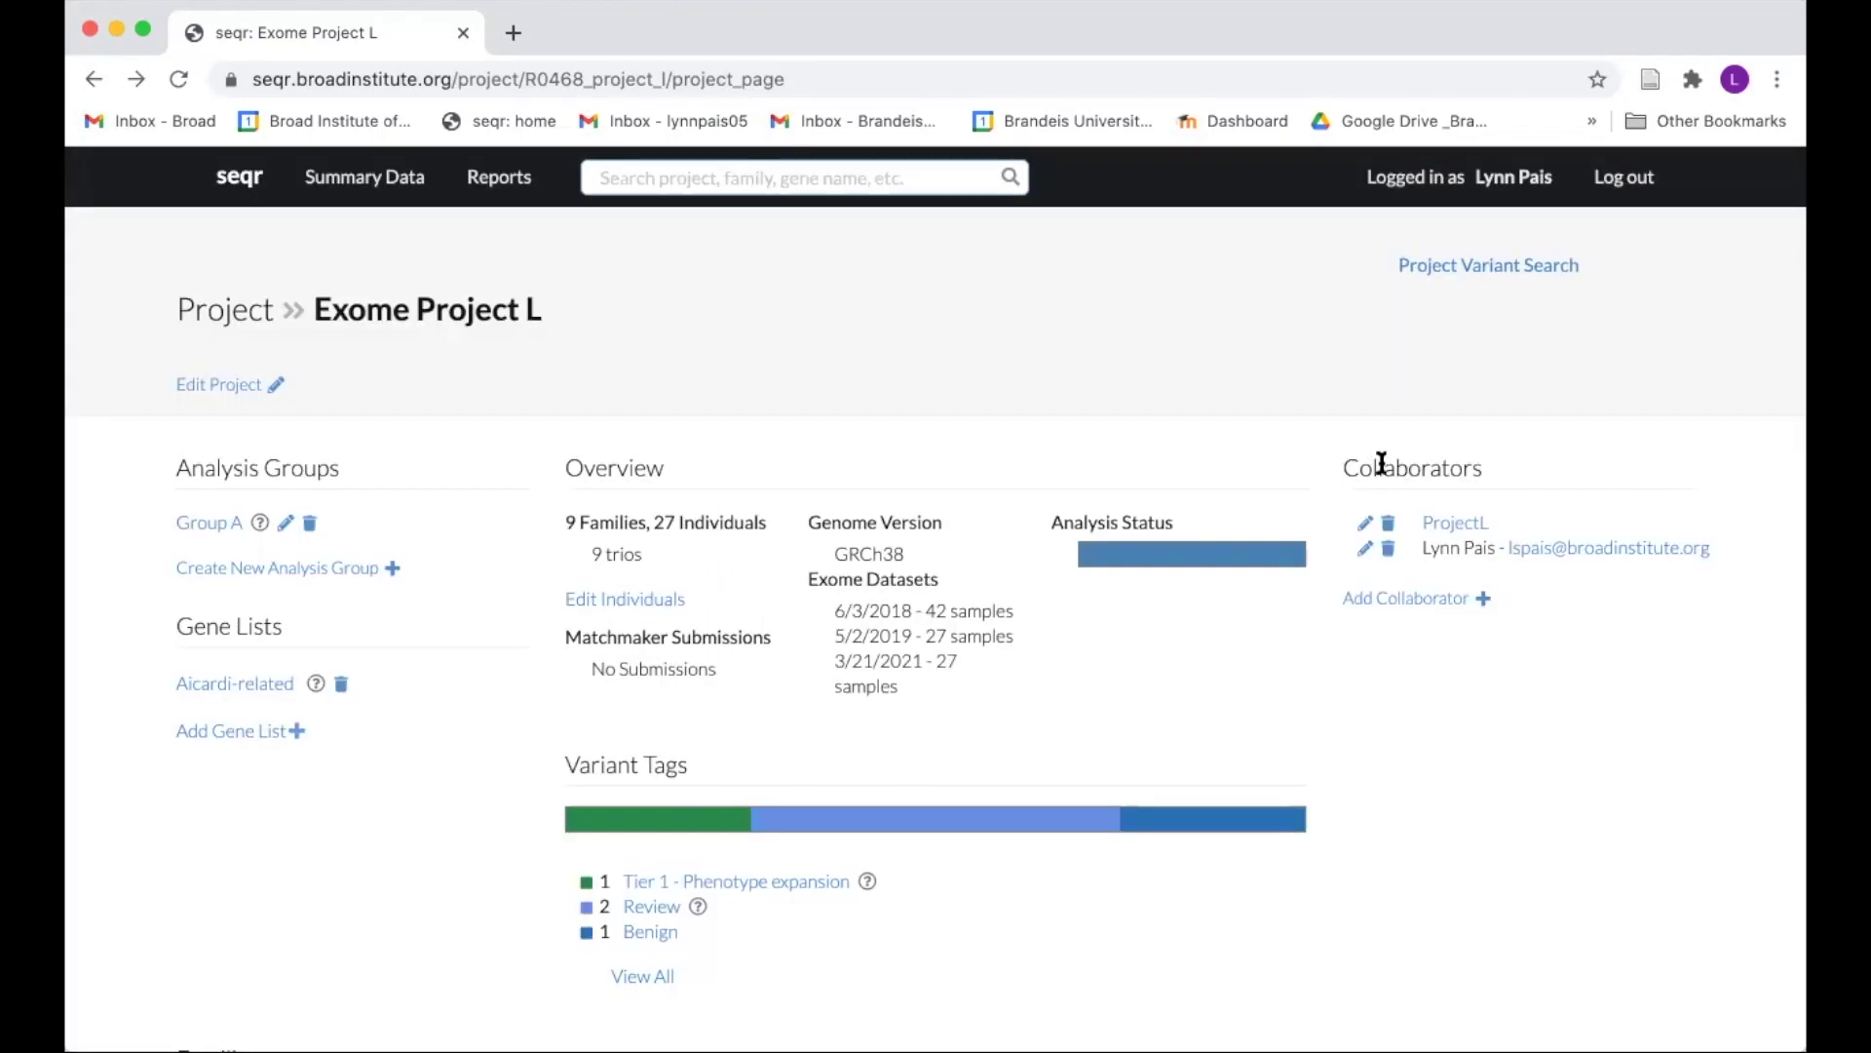
scroll(1414, 705, "down", 4)
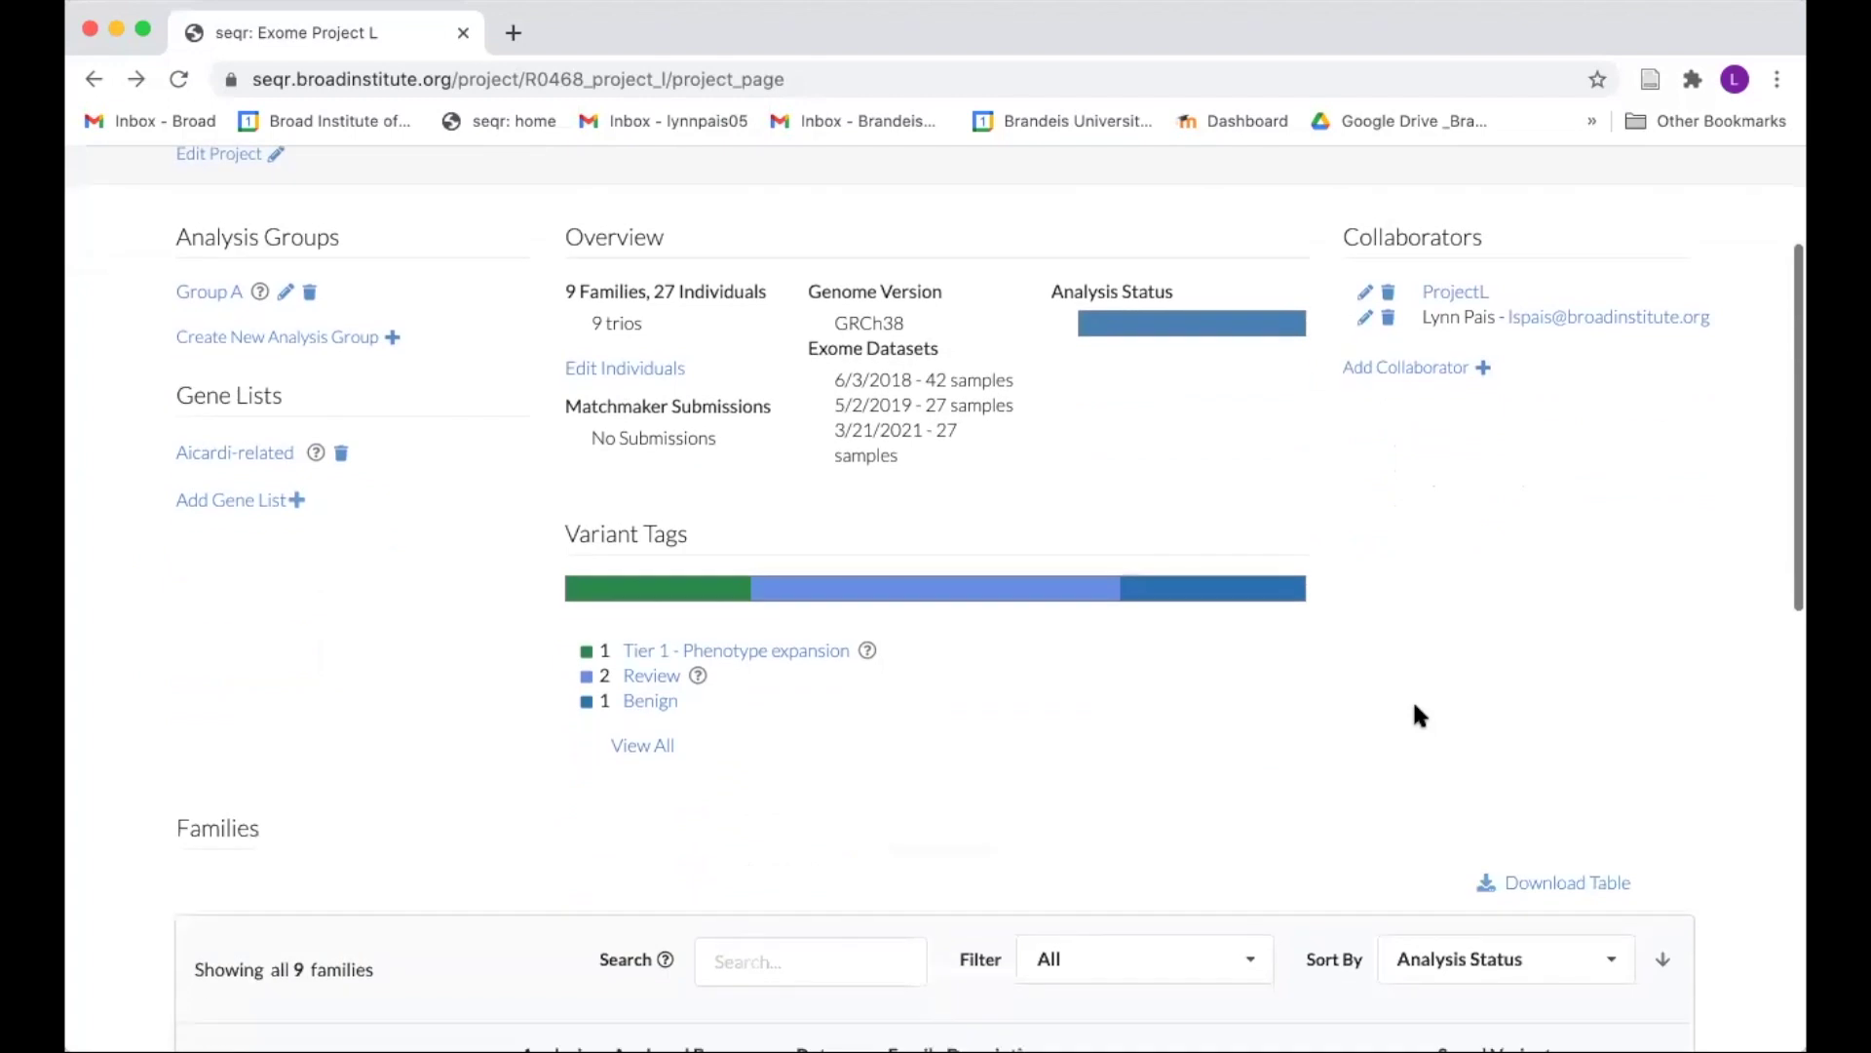
scroll(1414, 704, "down", 4)
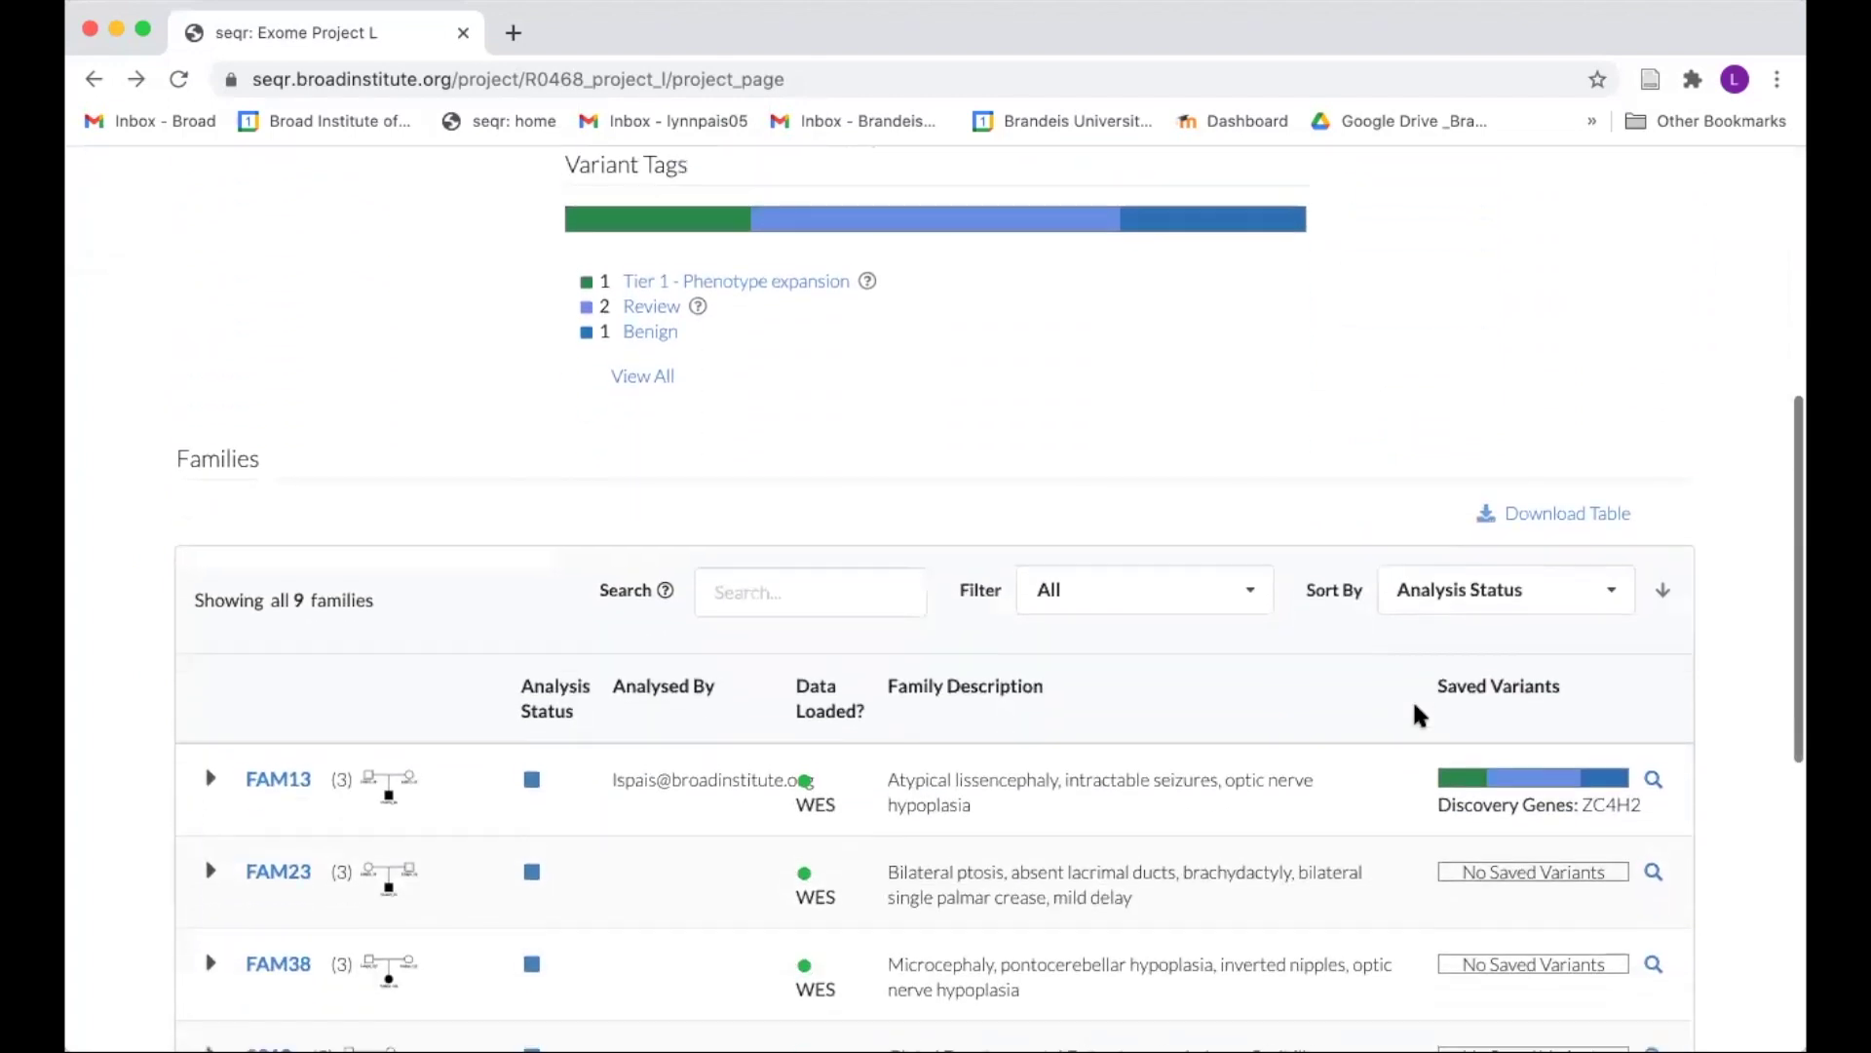
scroll(1414, 706, "down", 1)
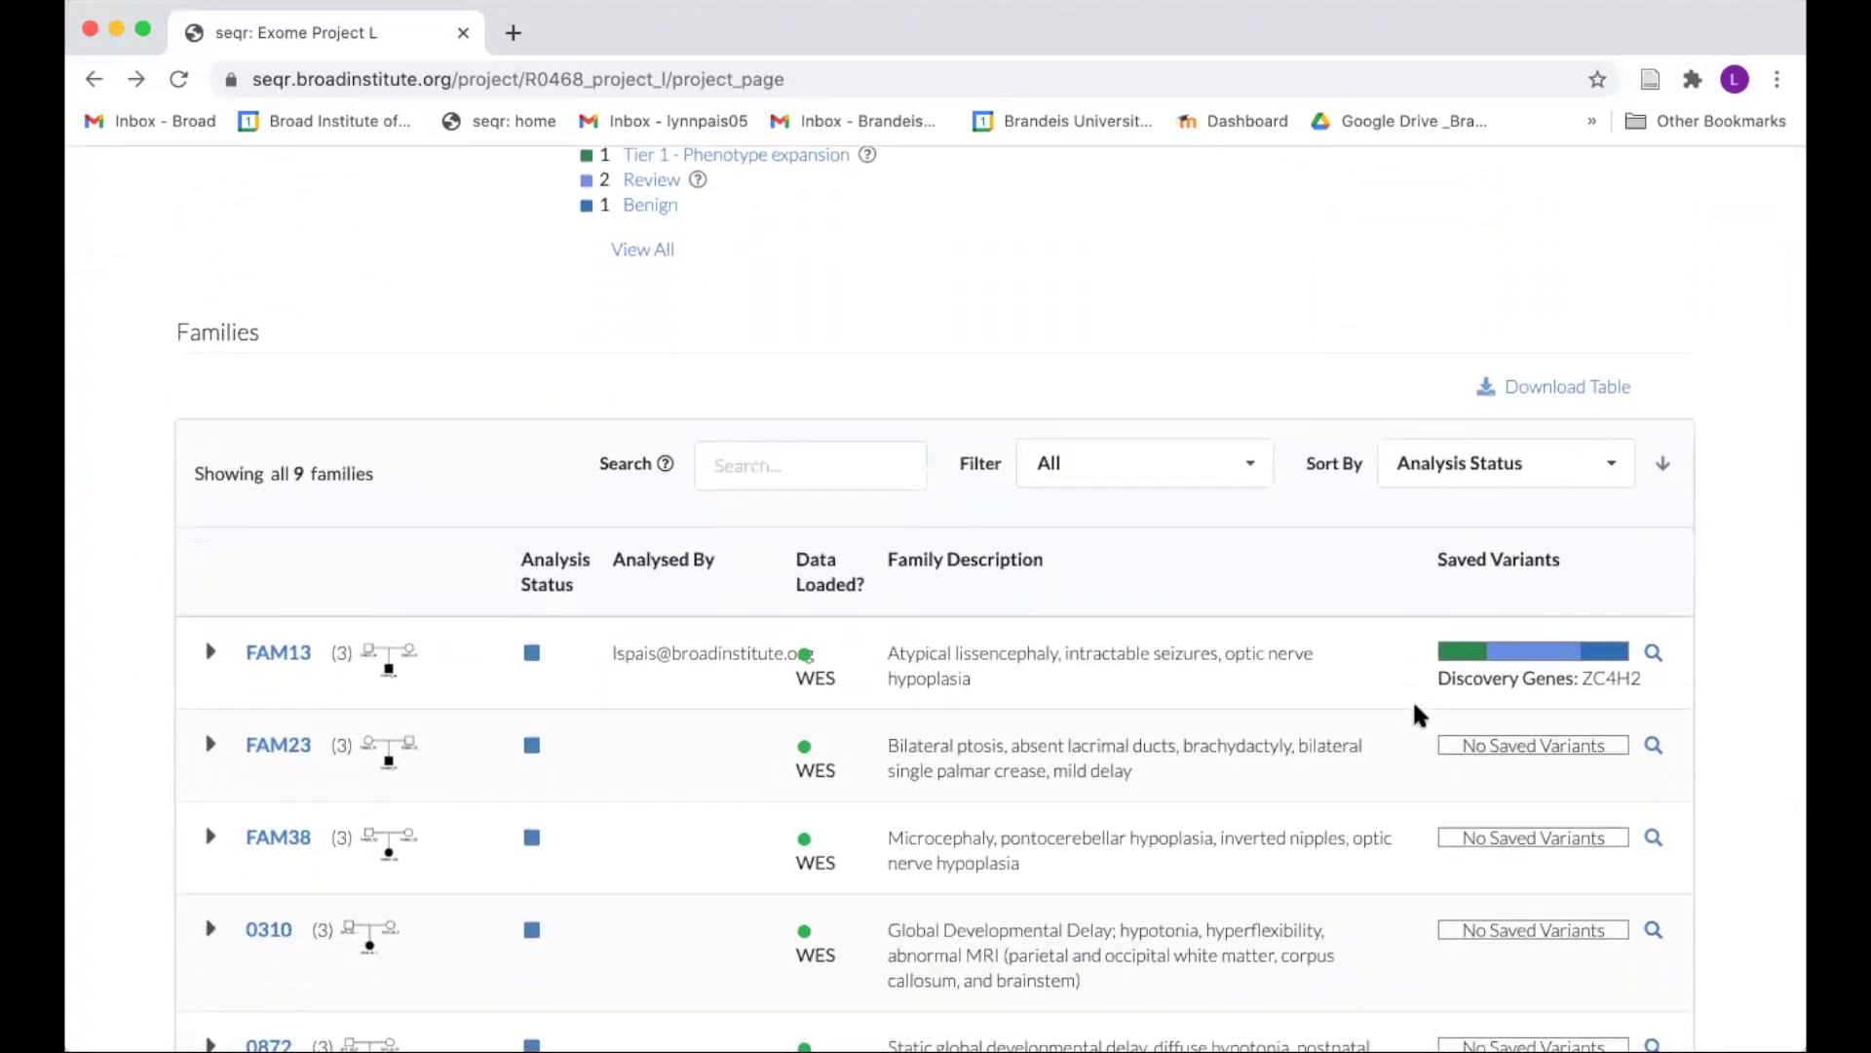
scroll(1414, 705, "down", 1)
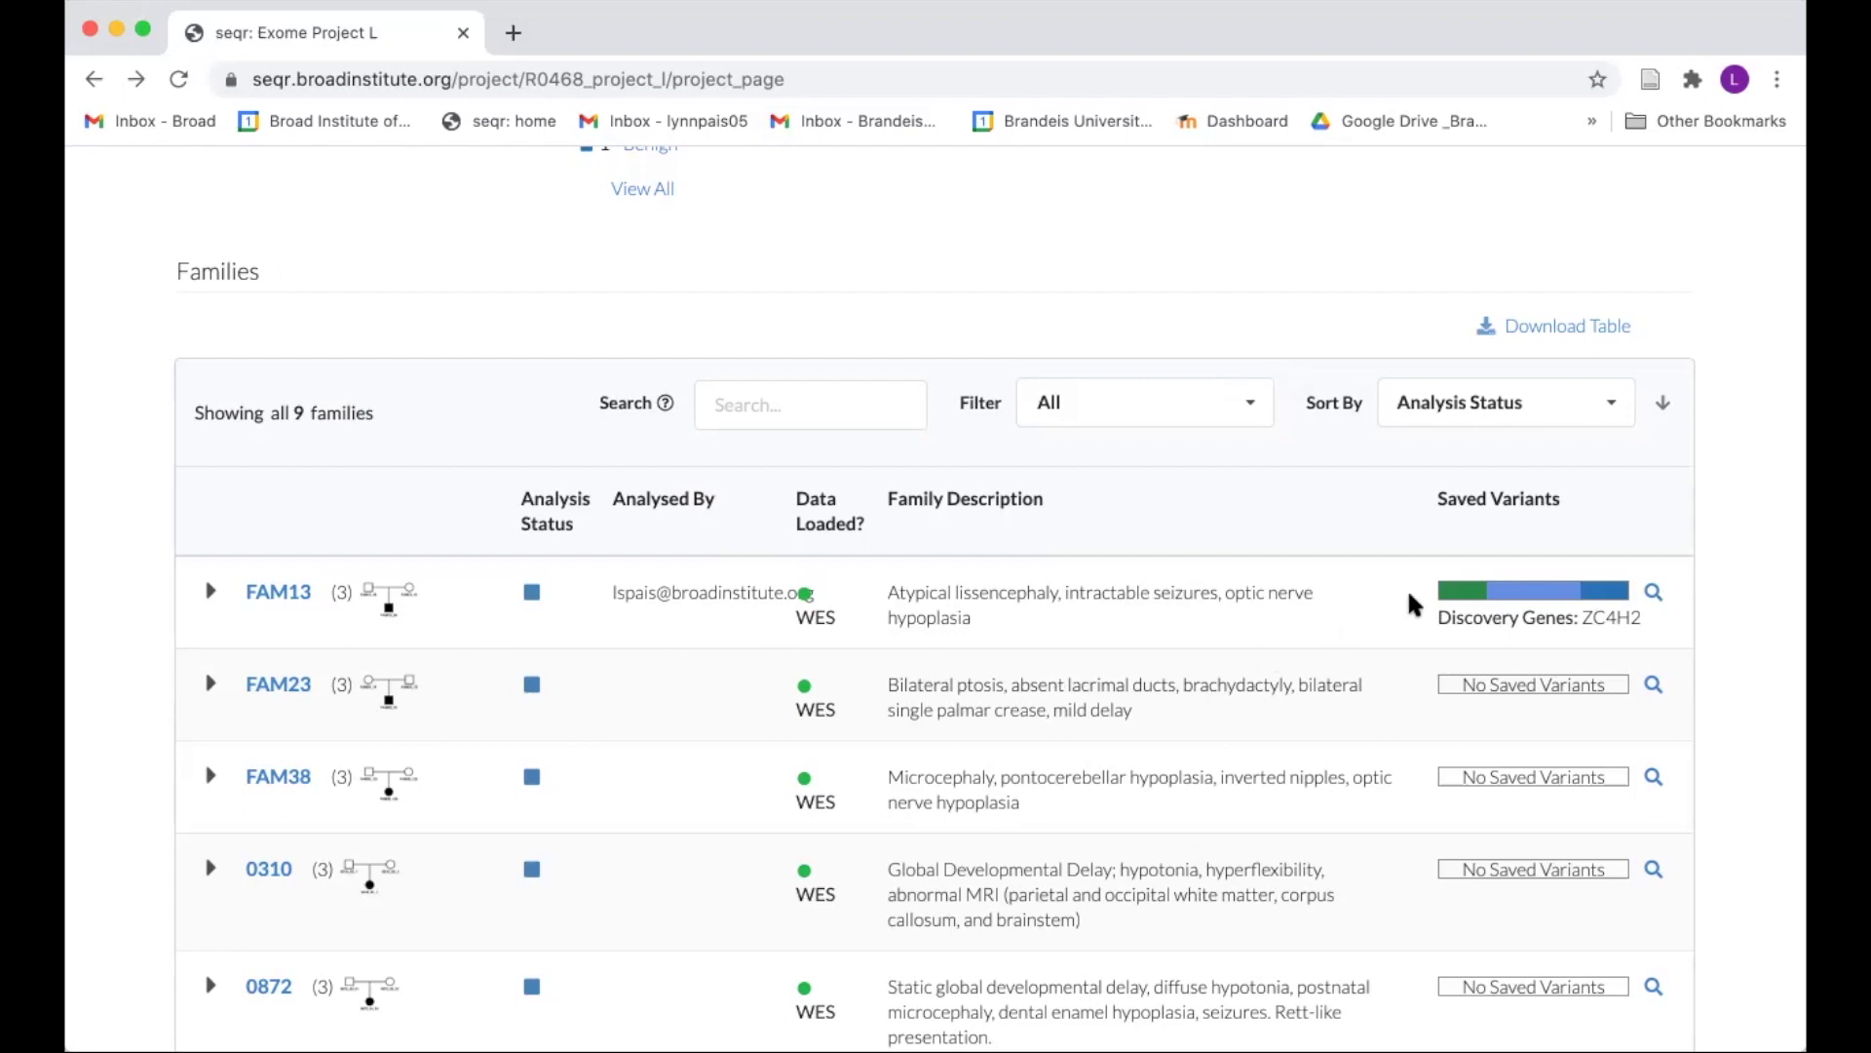
Open the FAM13 family page from the Families table and review its top section.
mouse_move(1462, 597)
left_click(276, 597)
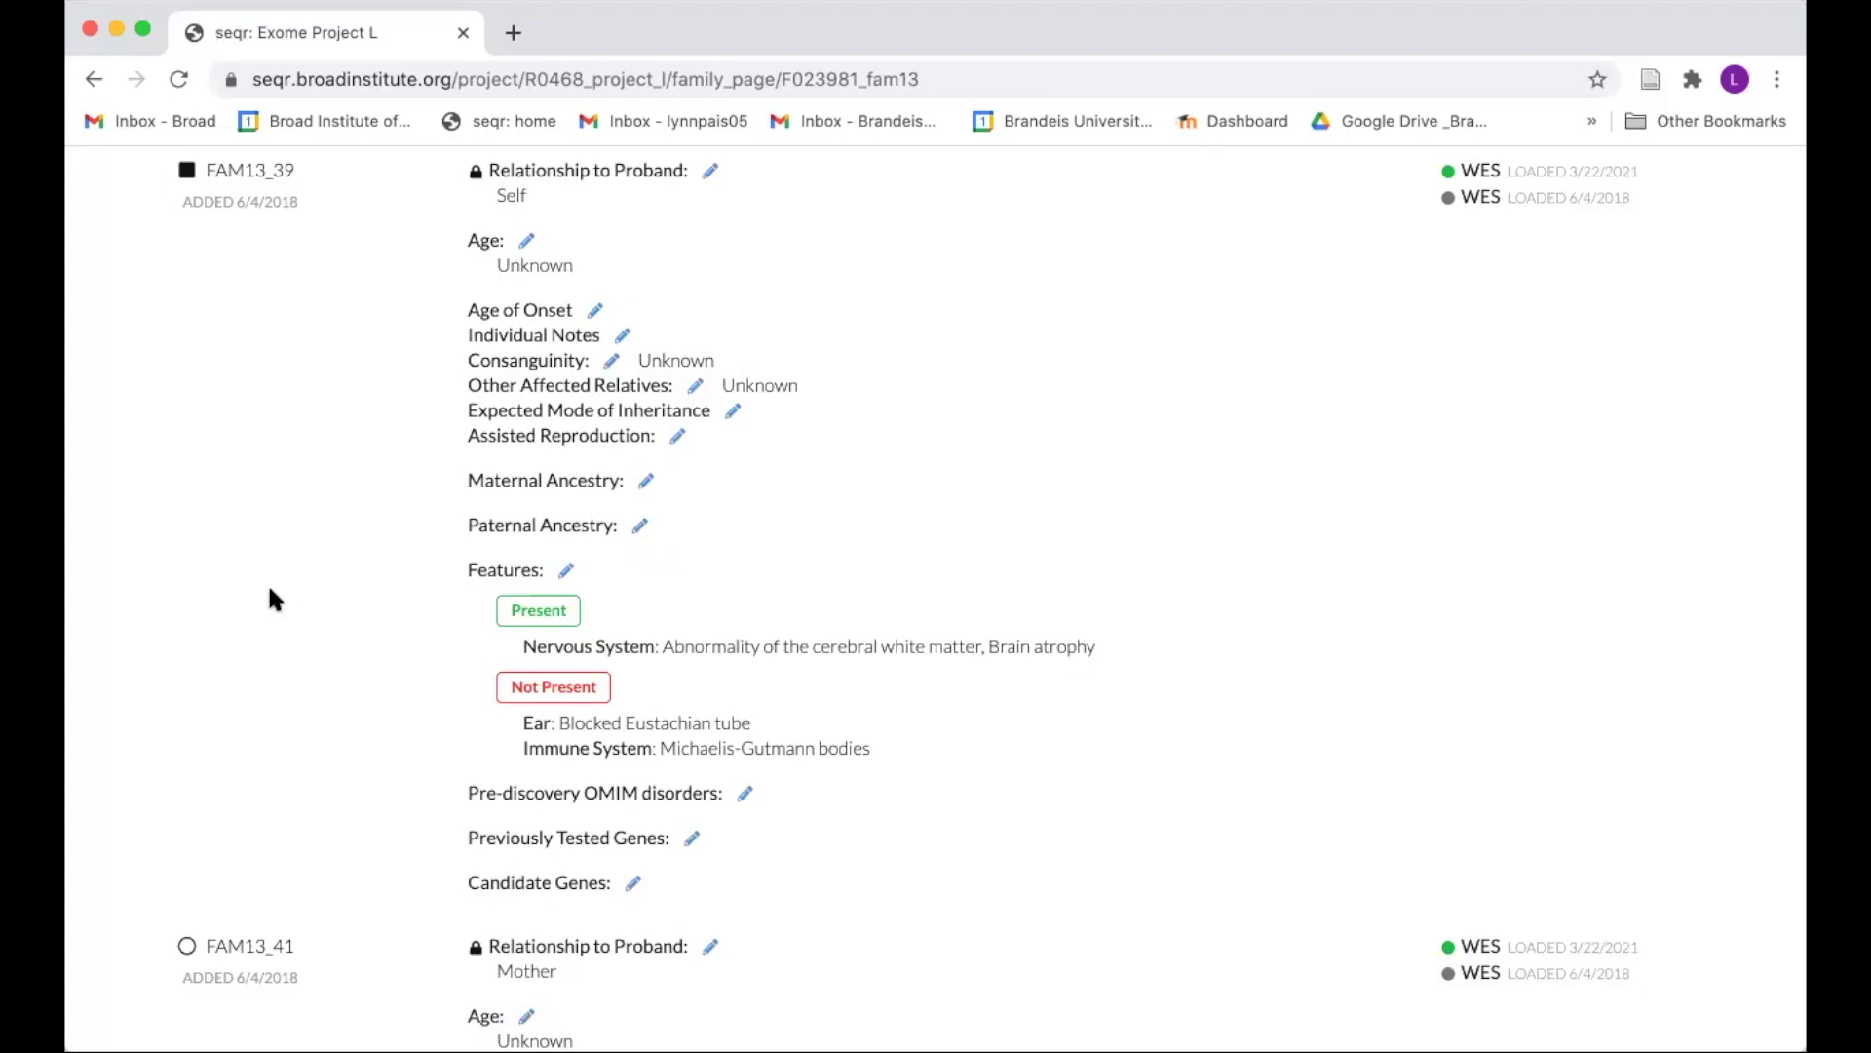
scroll(270, 590, "up", 3)
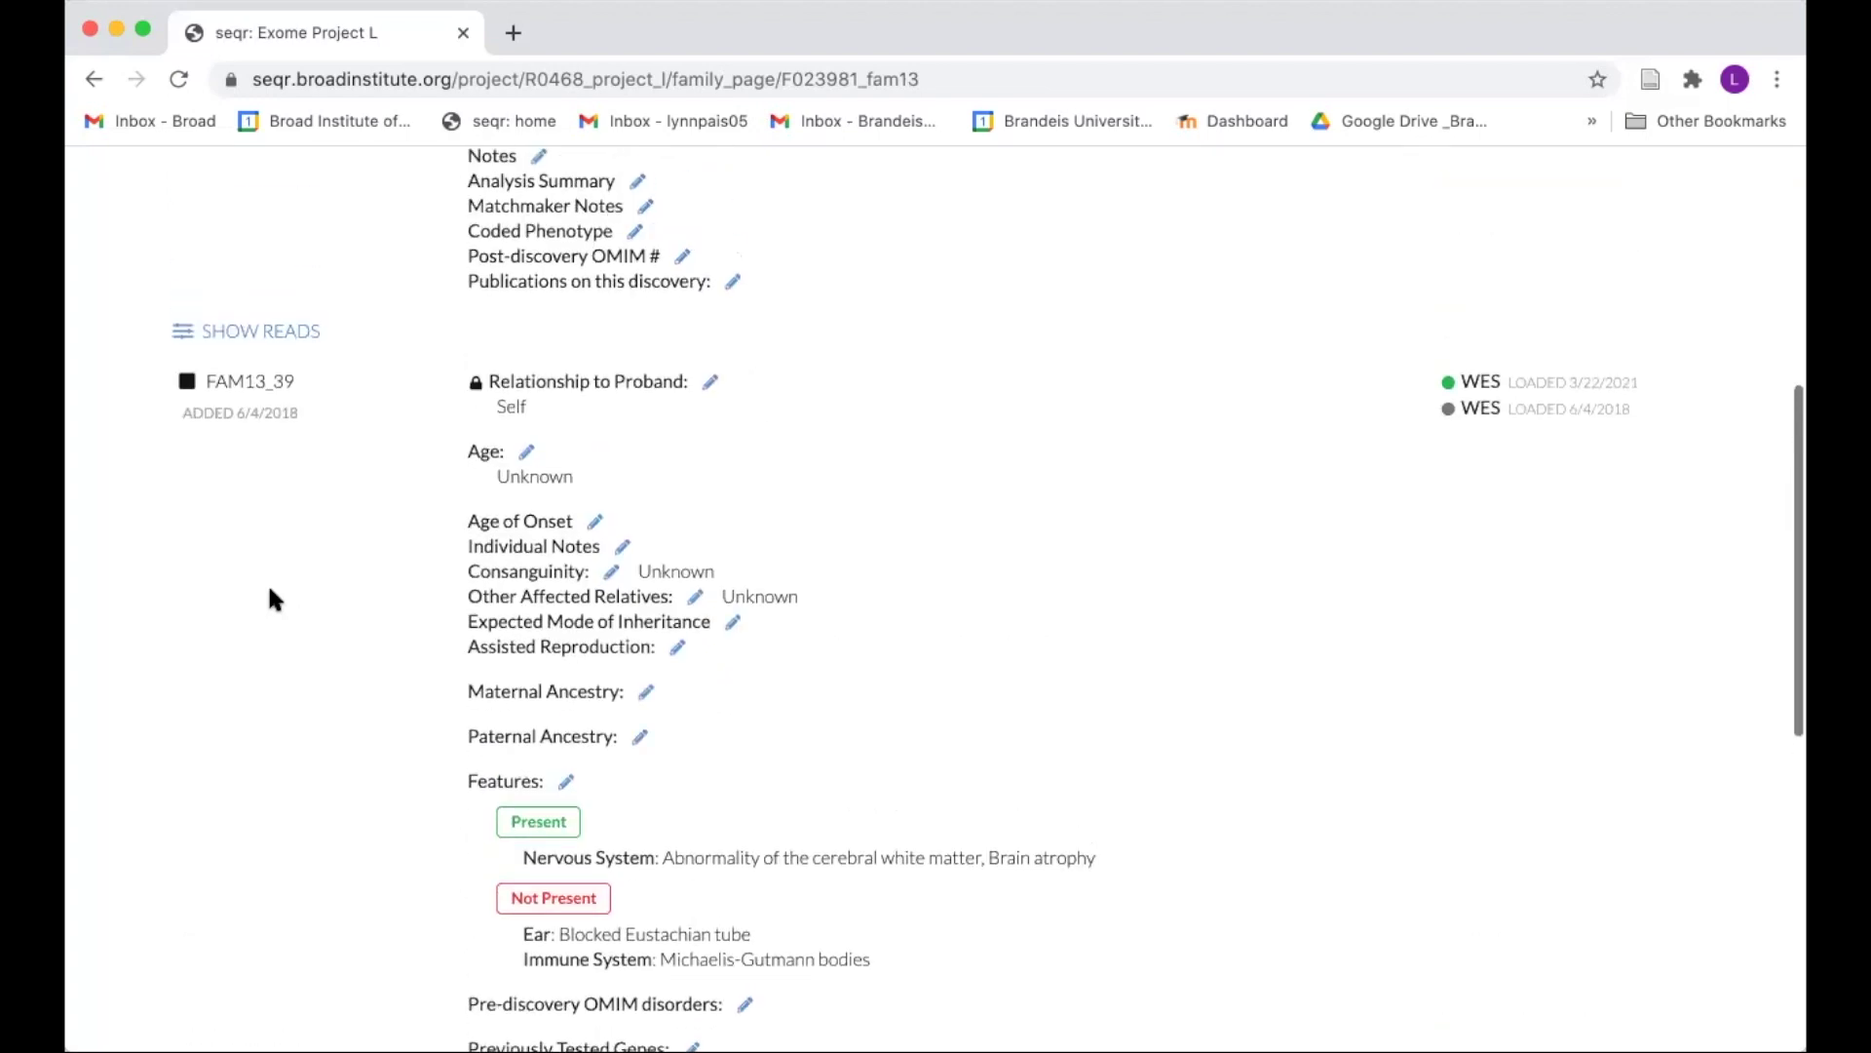
scroll(270, 590, "up", 3)
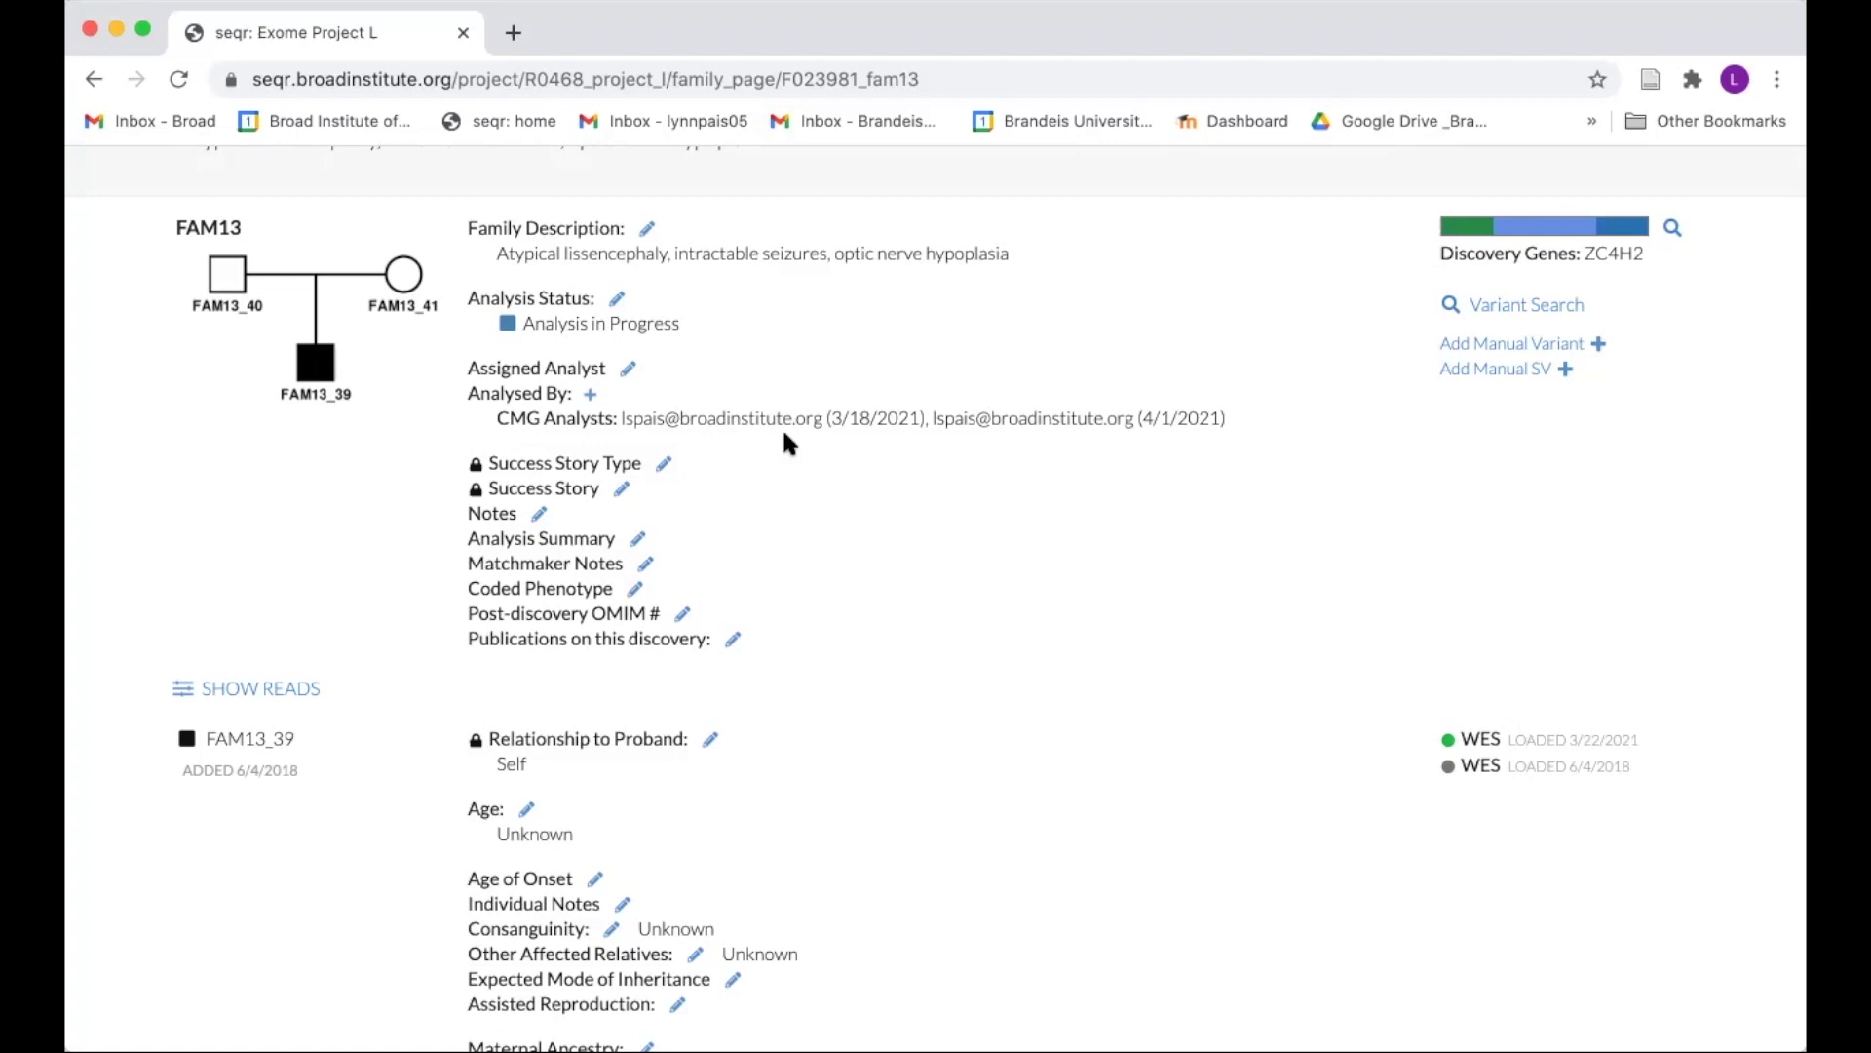
Add yourself to FAM13's Analysed By record, creating an entry dated 4/1/2021.
left_click(590, 394)
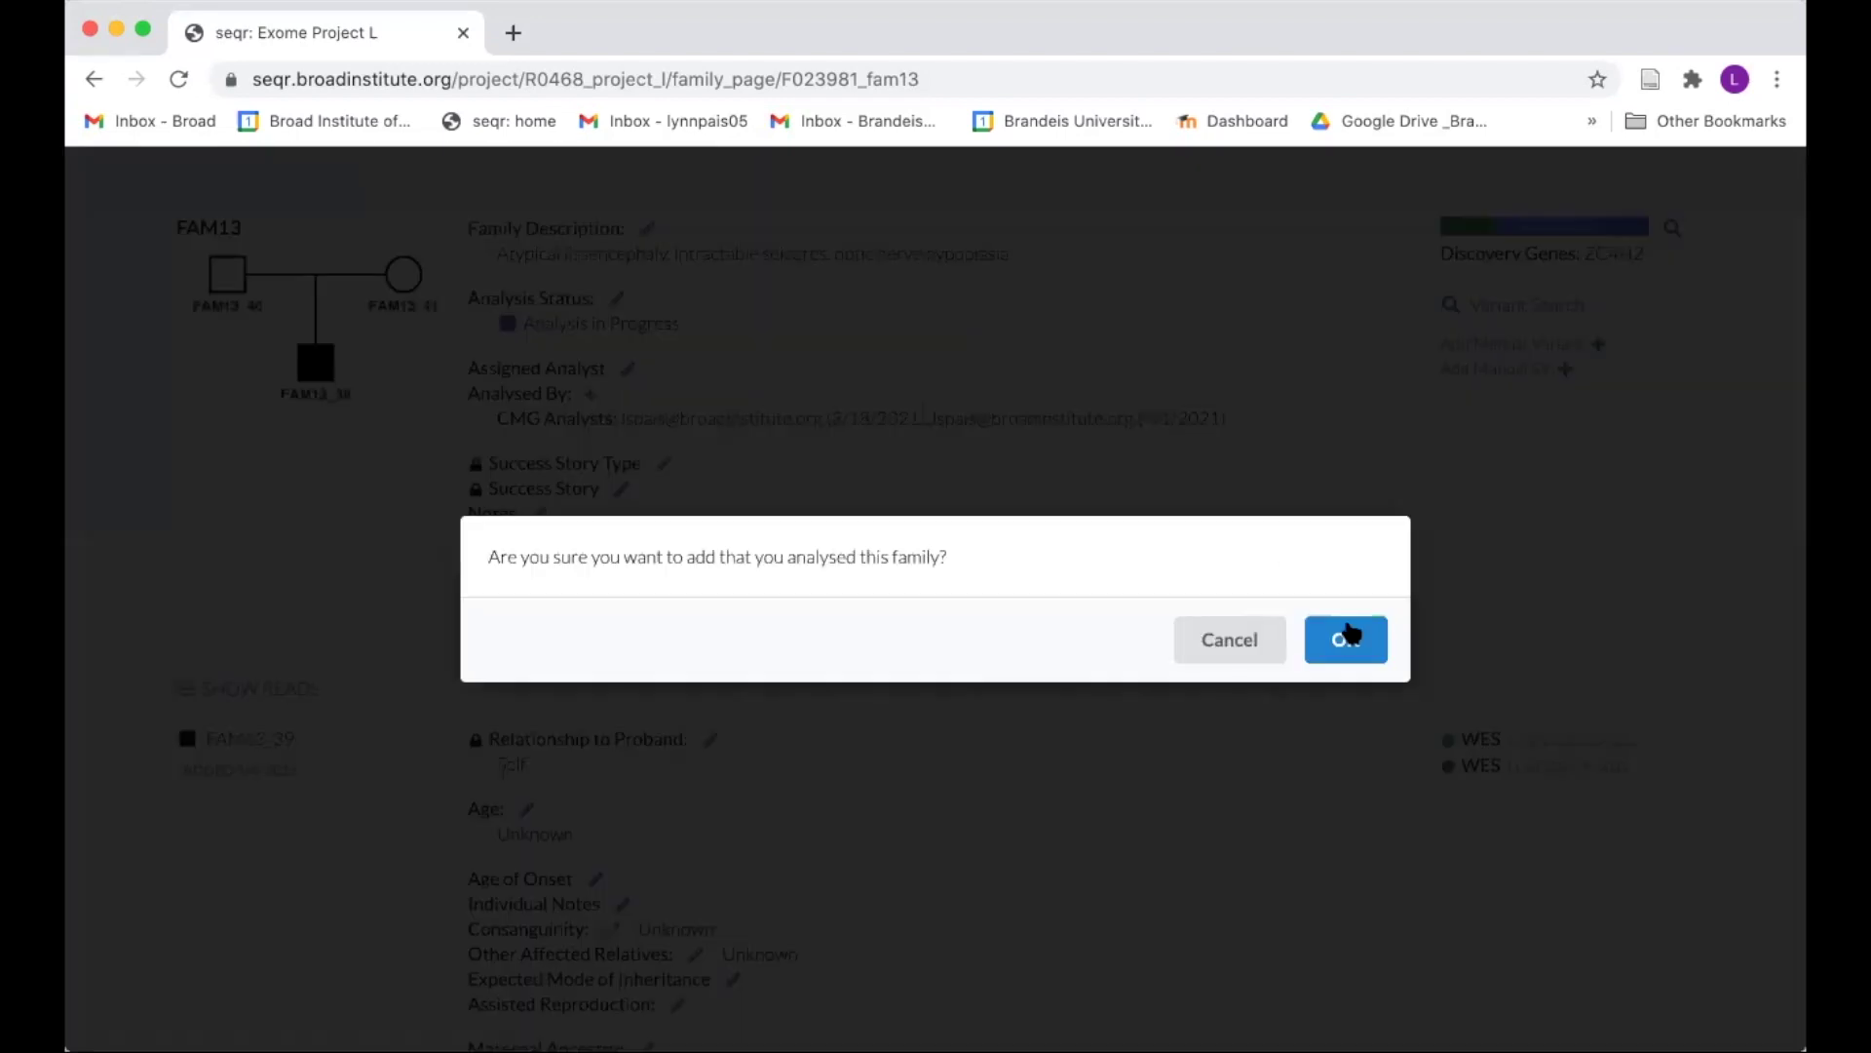
left_click(1343, 639)
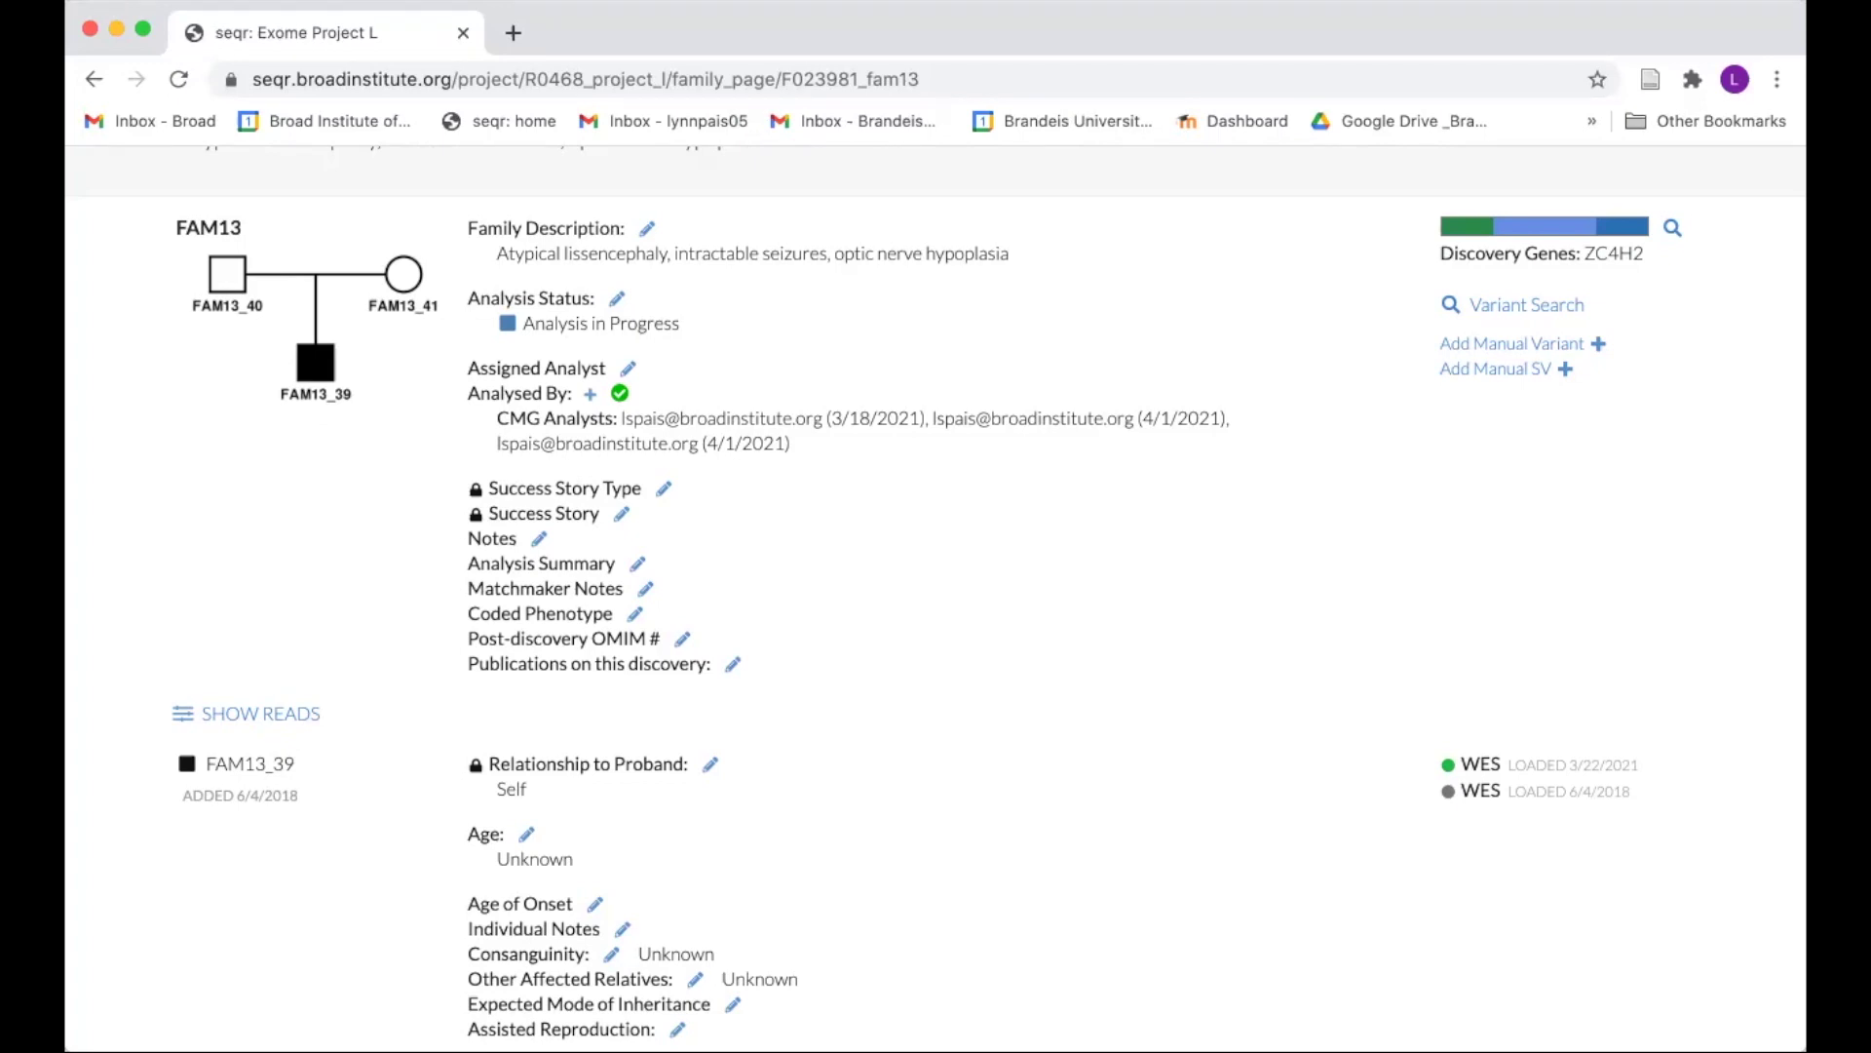
Scroll to individual FAM13_39 and open its phenotype Features editor.
scroll(971, 636, "down", 5)
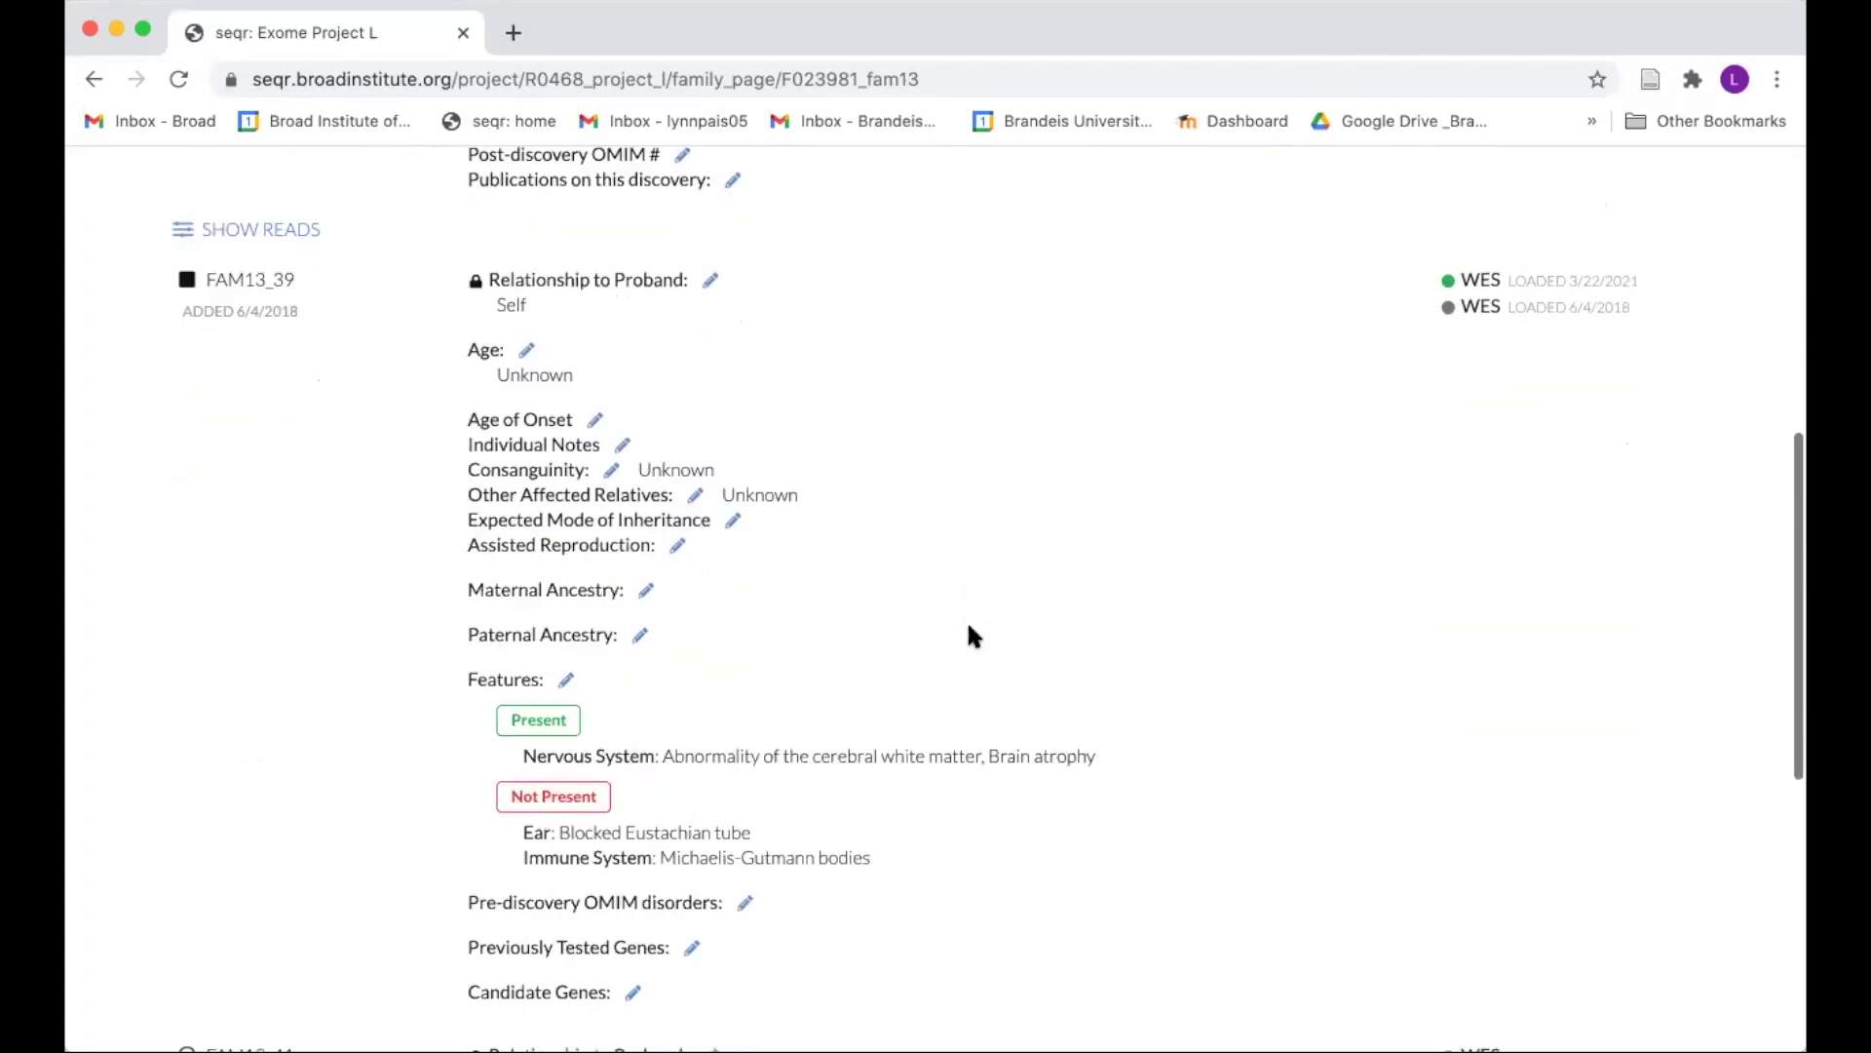
scroll(971, 635, "down", 1)
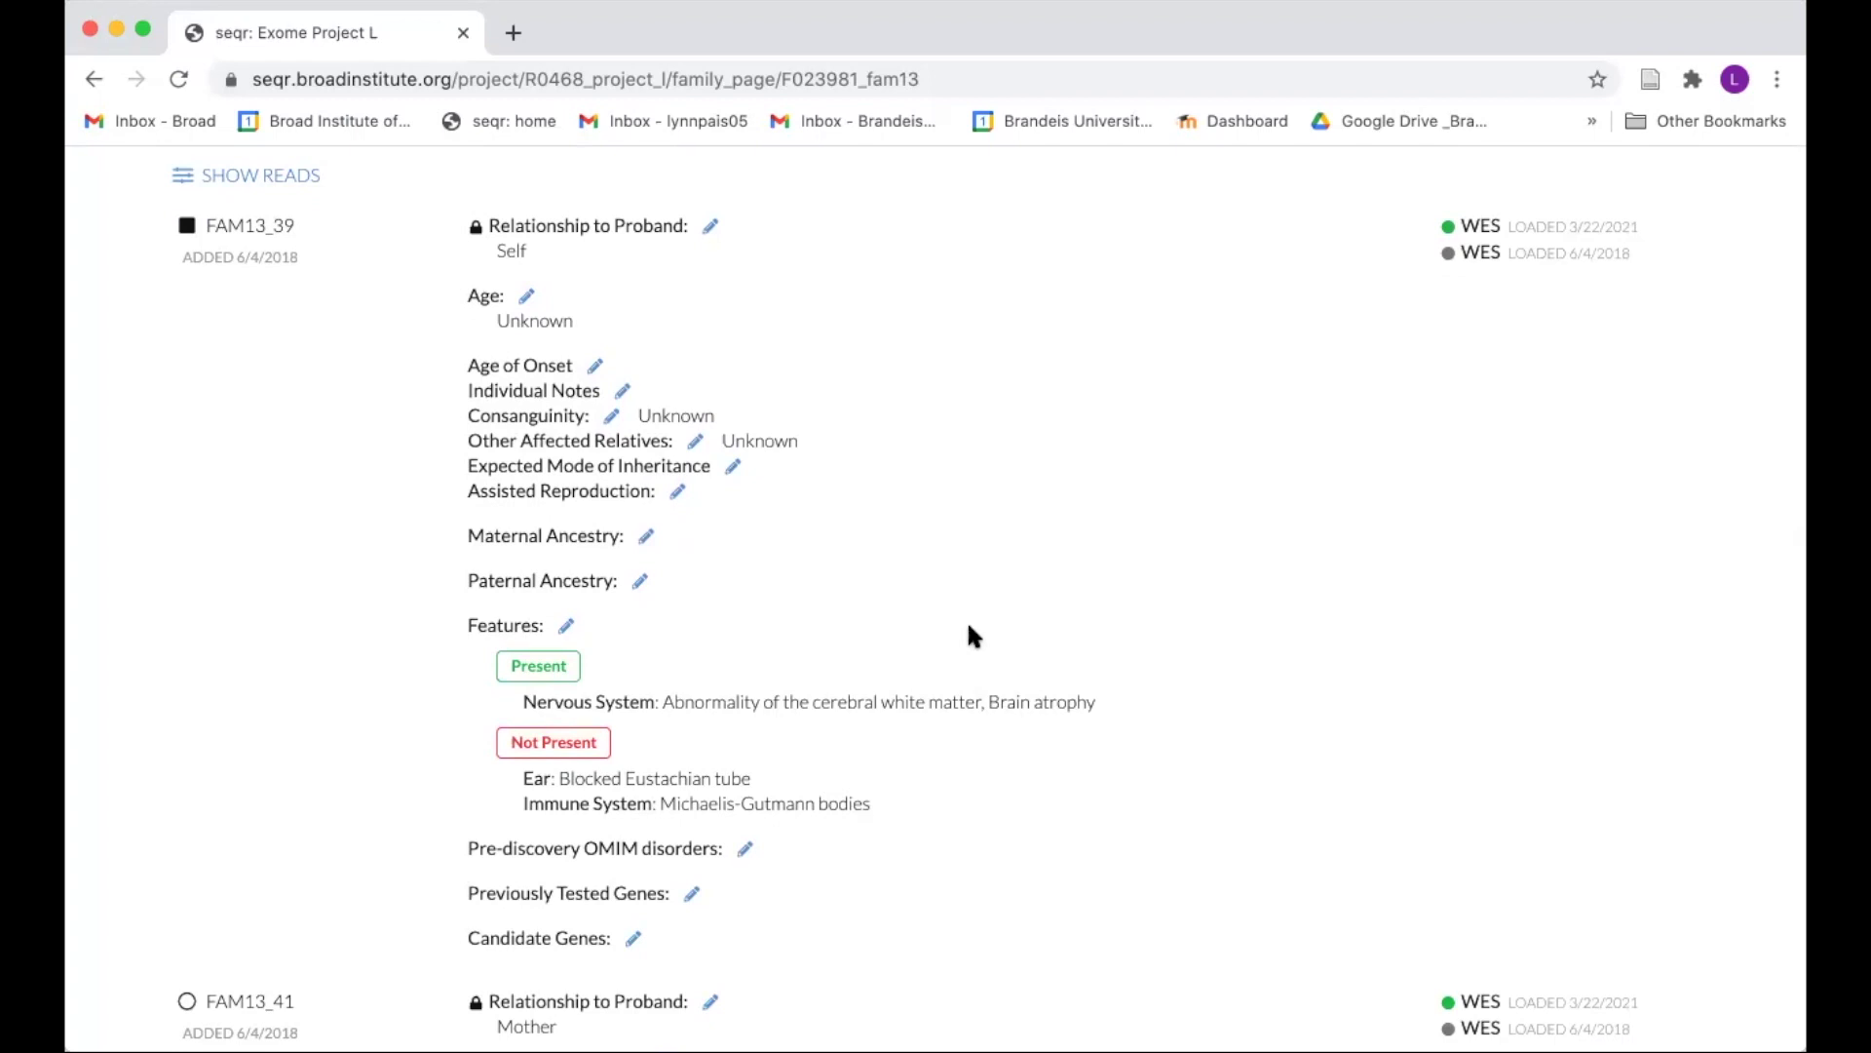
left_click(568, 626)
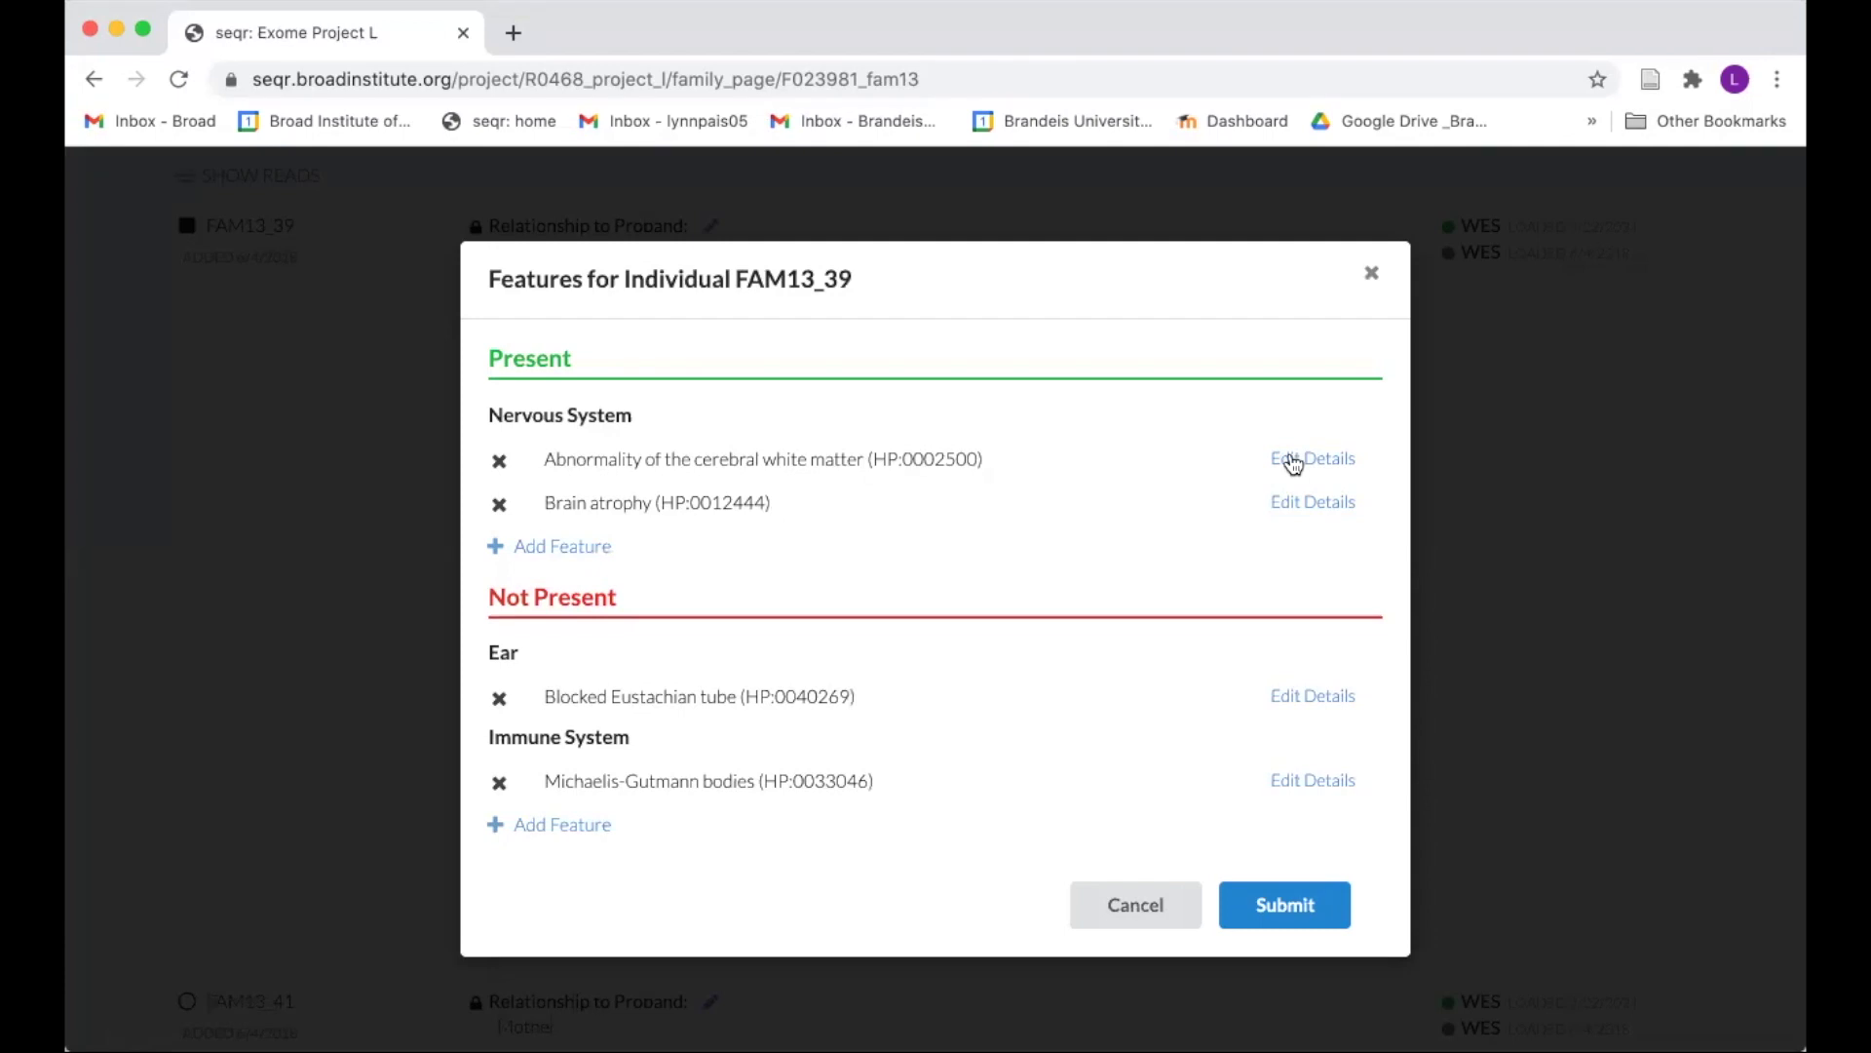
Show the white matter abnormality's detail fields and start adding another not-present feature.
left_click(1293, 460)
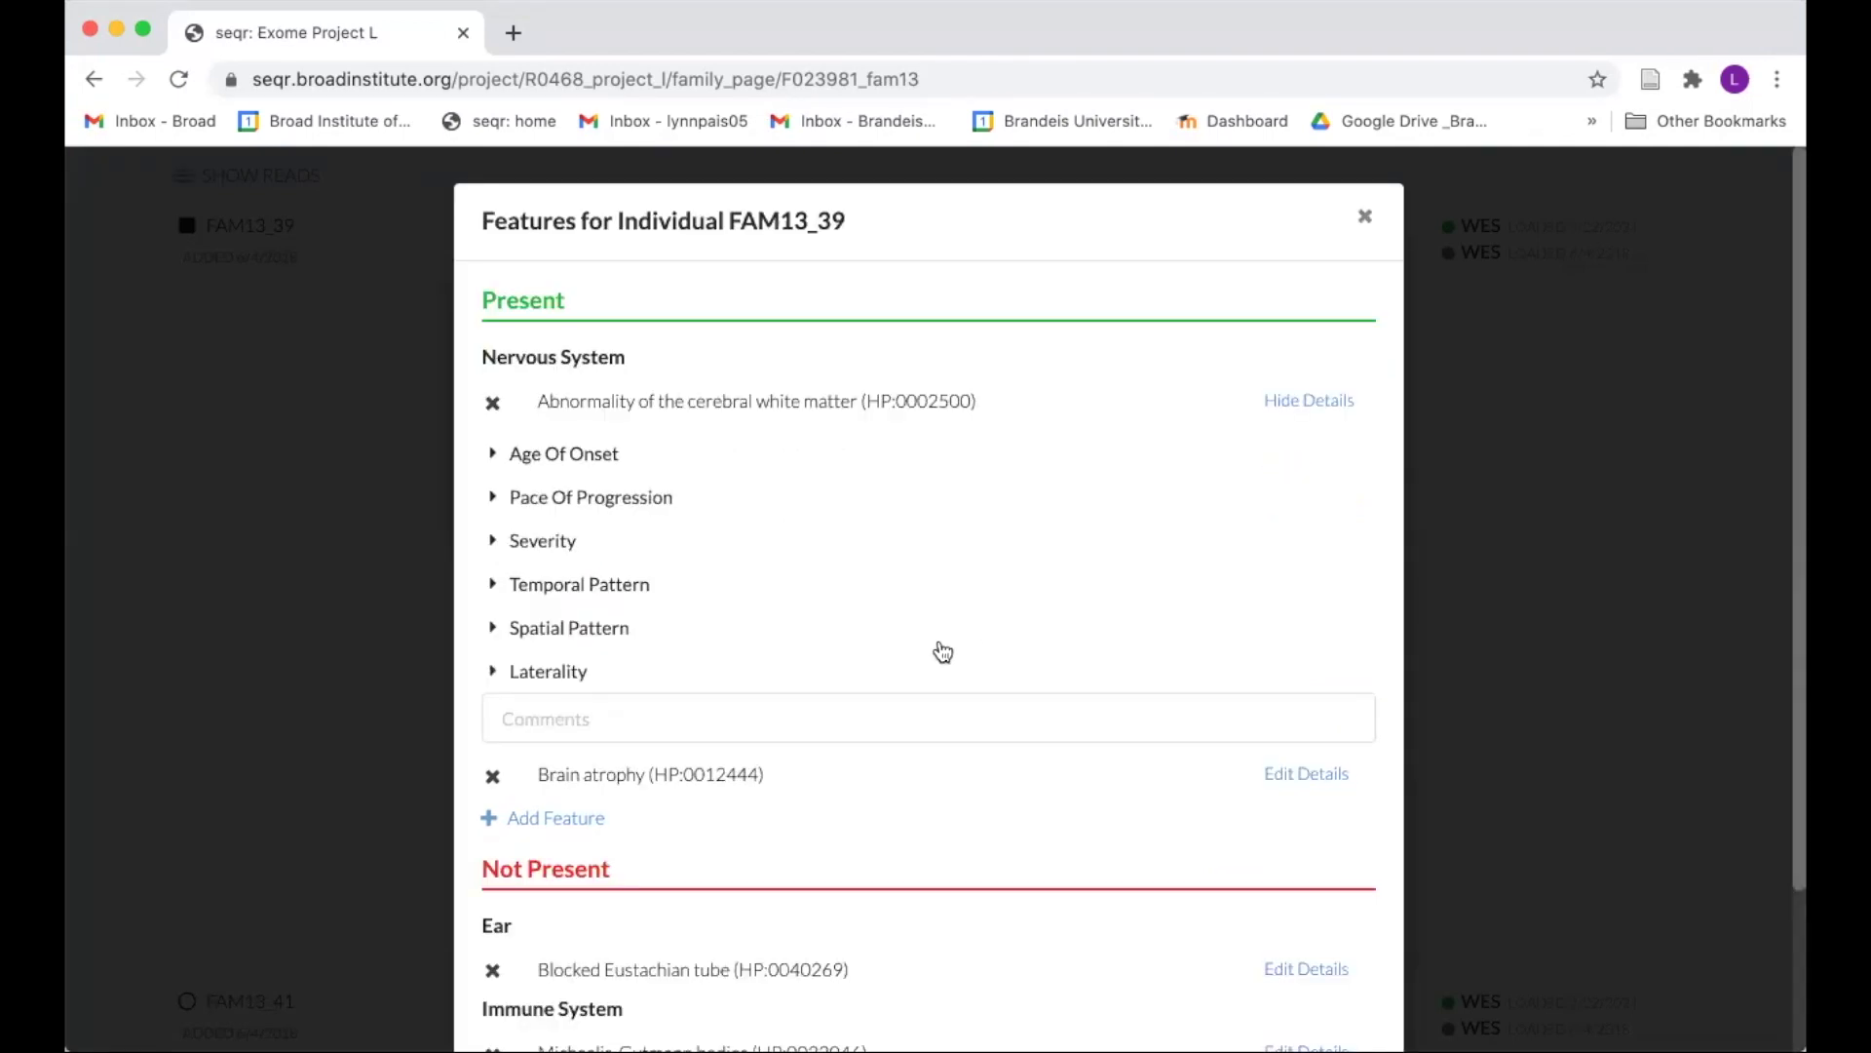
scroll(943, 651, "down", 3)
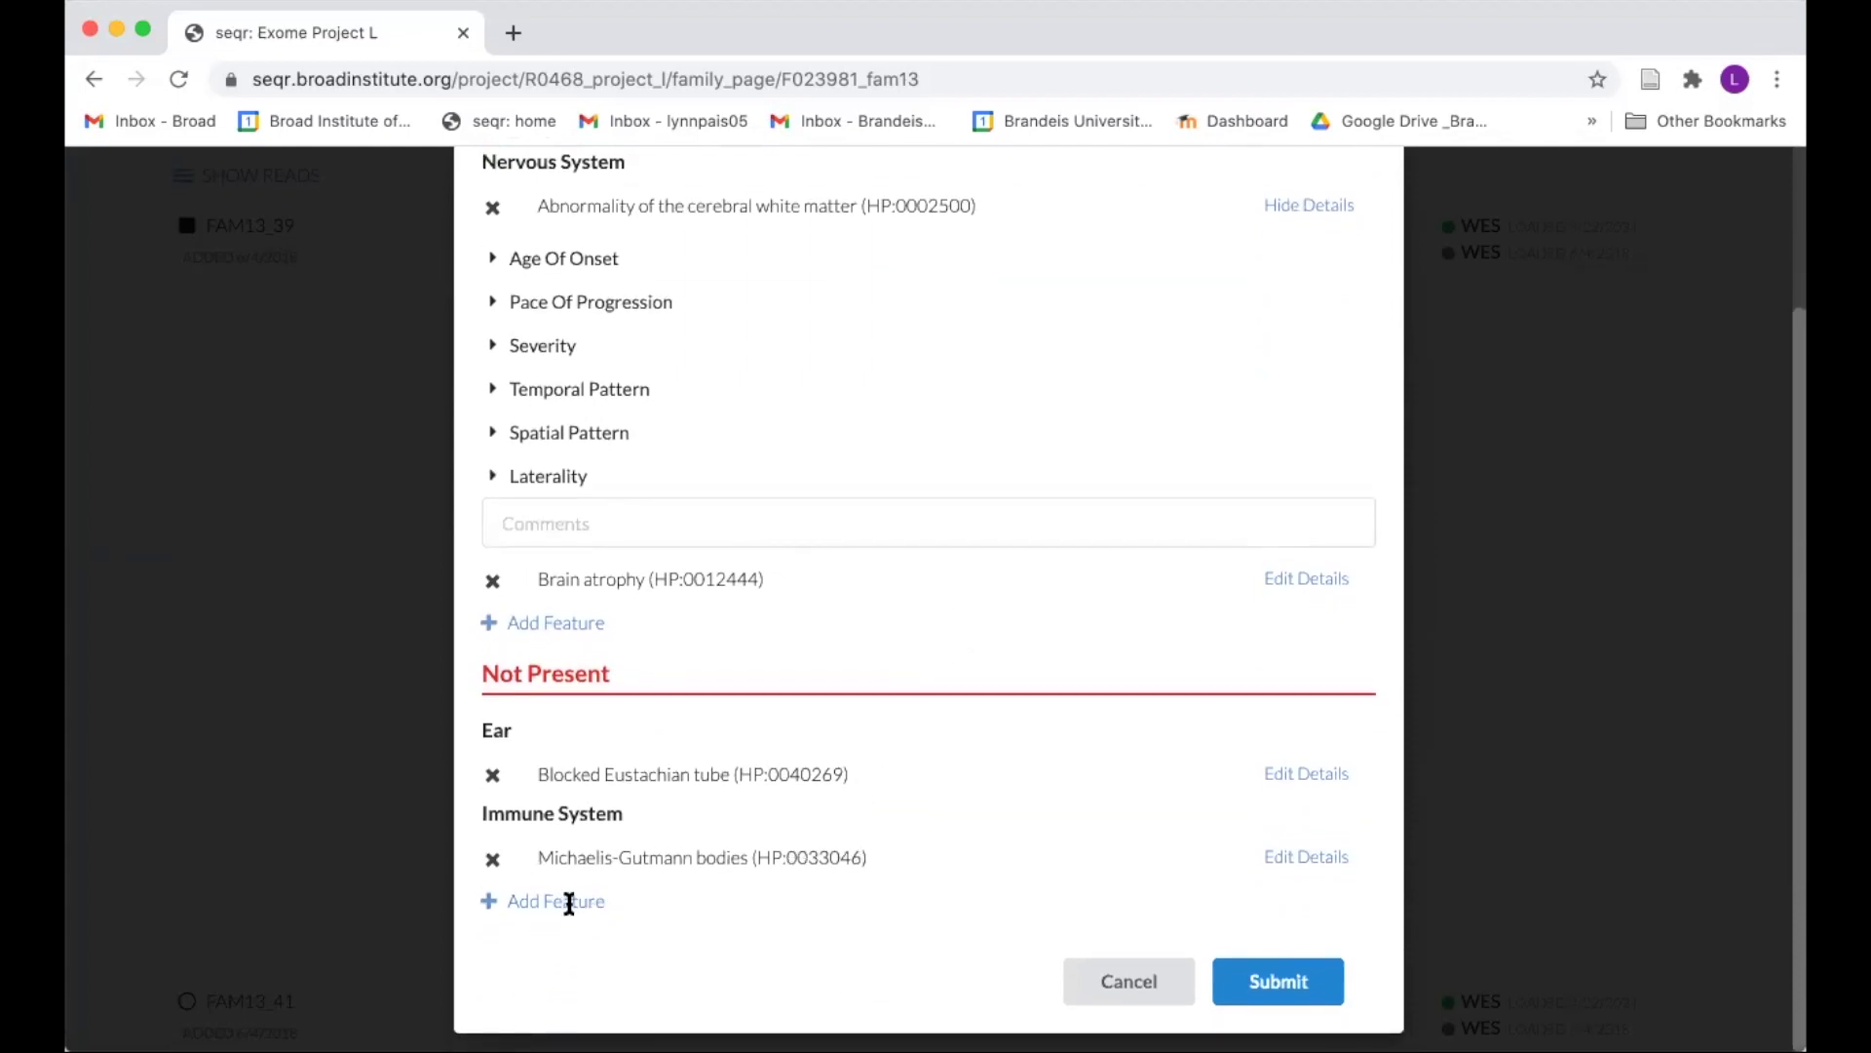
left_click(568, 901)
scroll(569, 904, "down", 2)
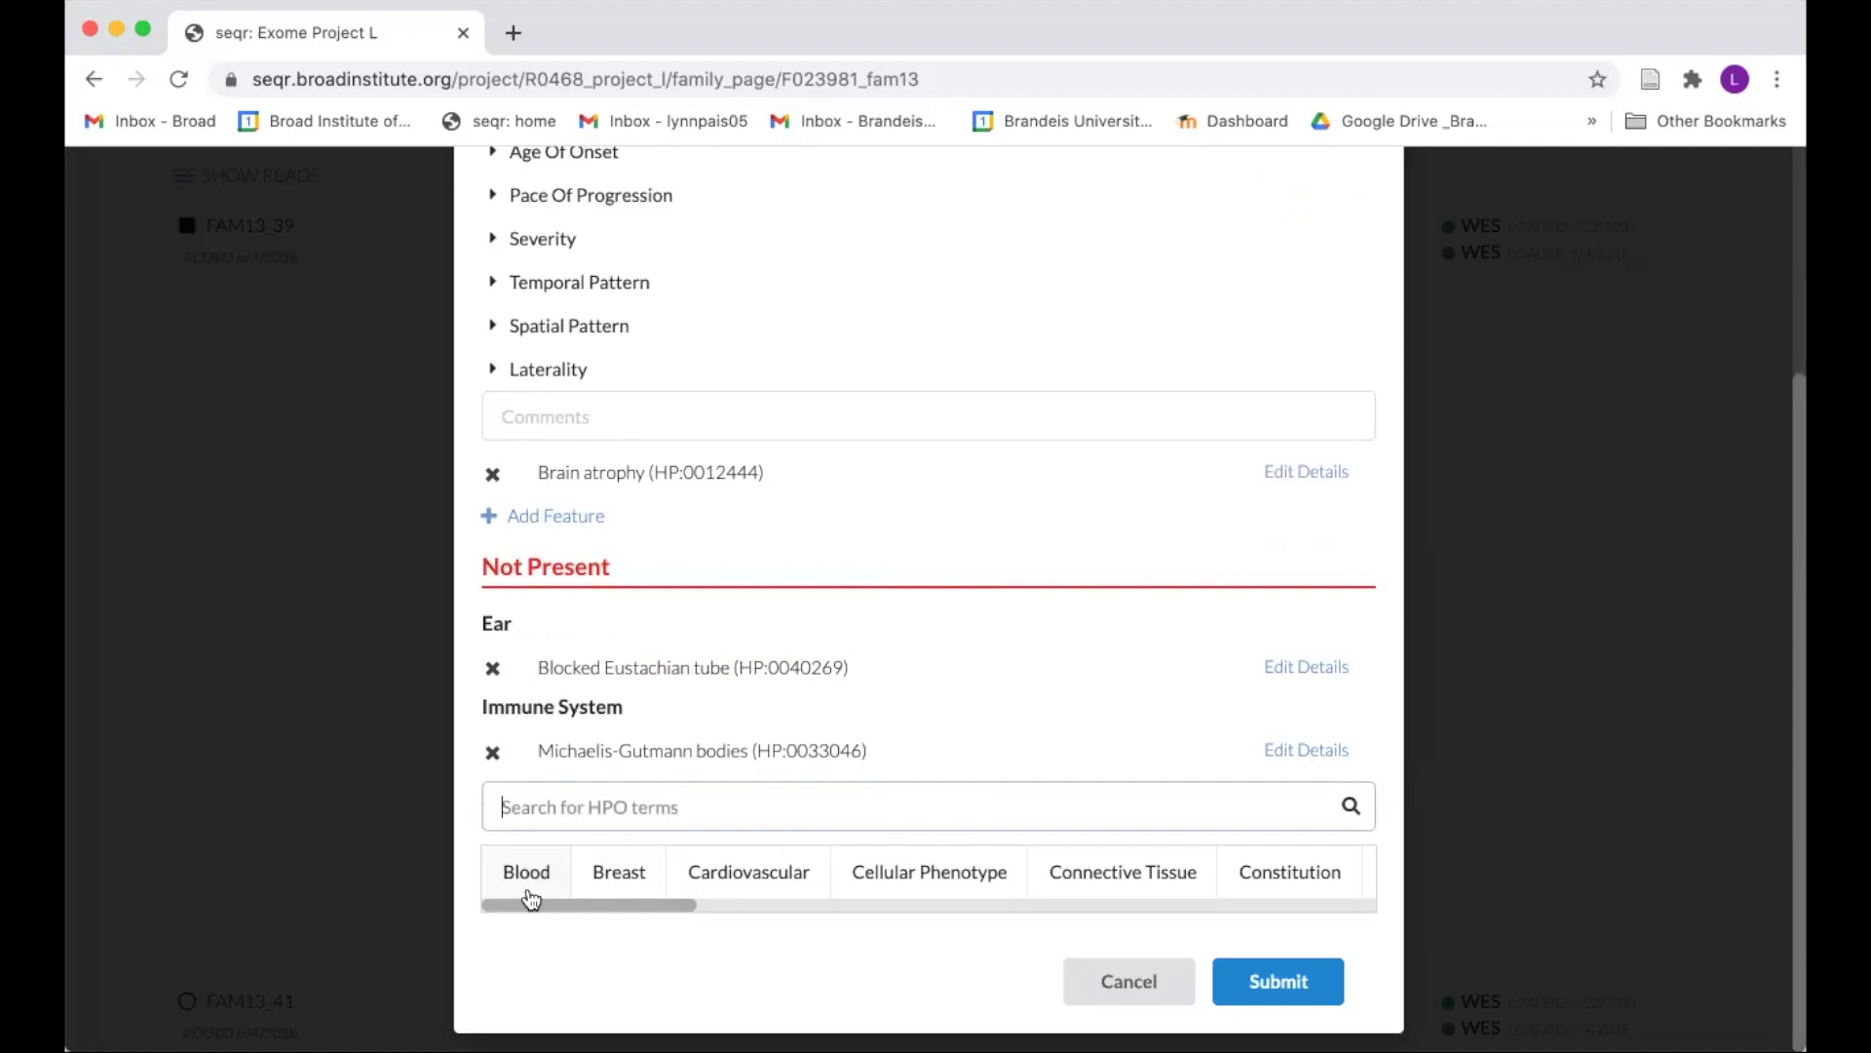
Browse Blood HPO terms, expanding thrombocyte morphology and platelet function, then submit the features.
left_click(531, 889)
left_click(561, 970)
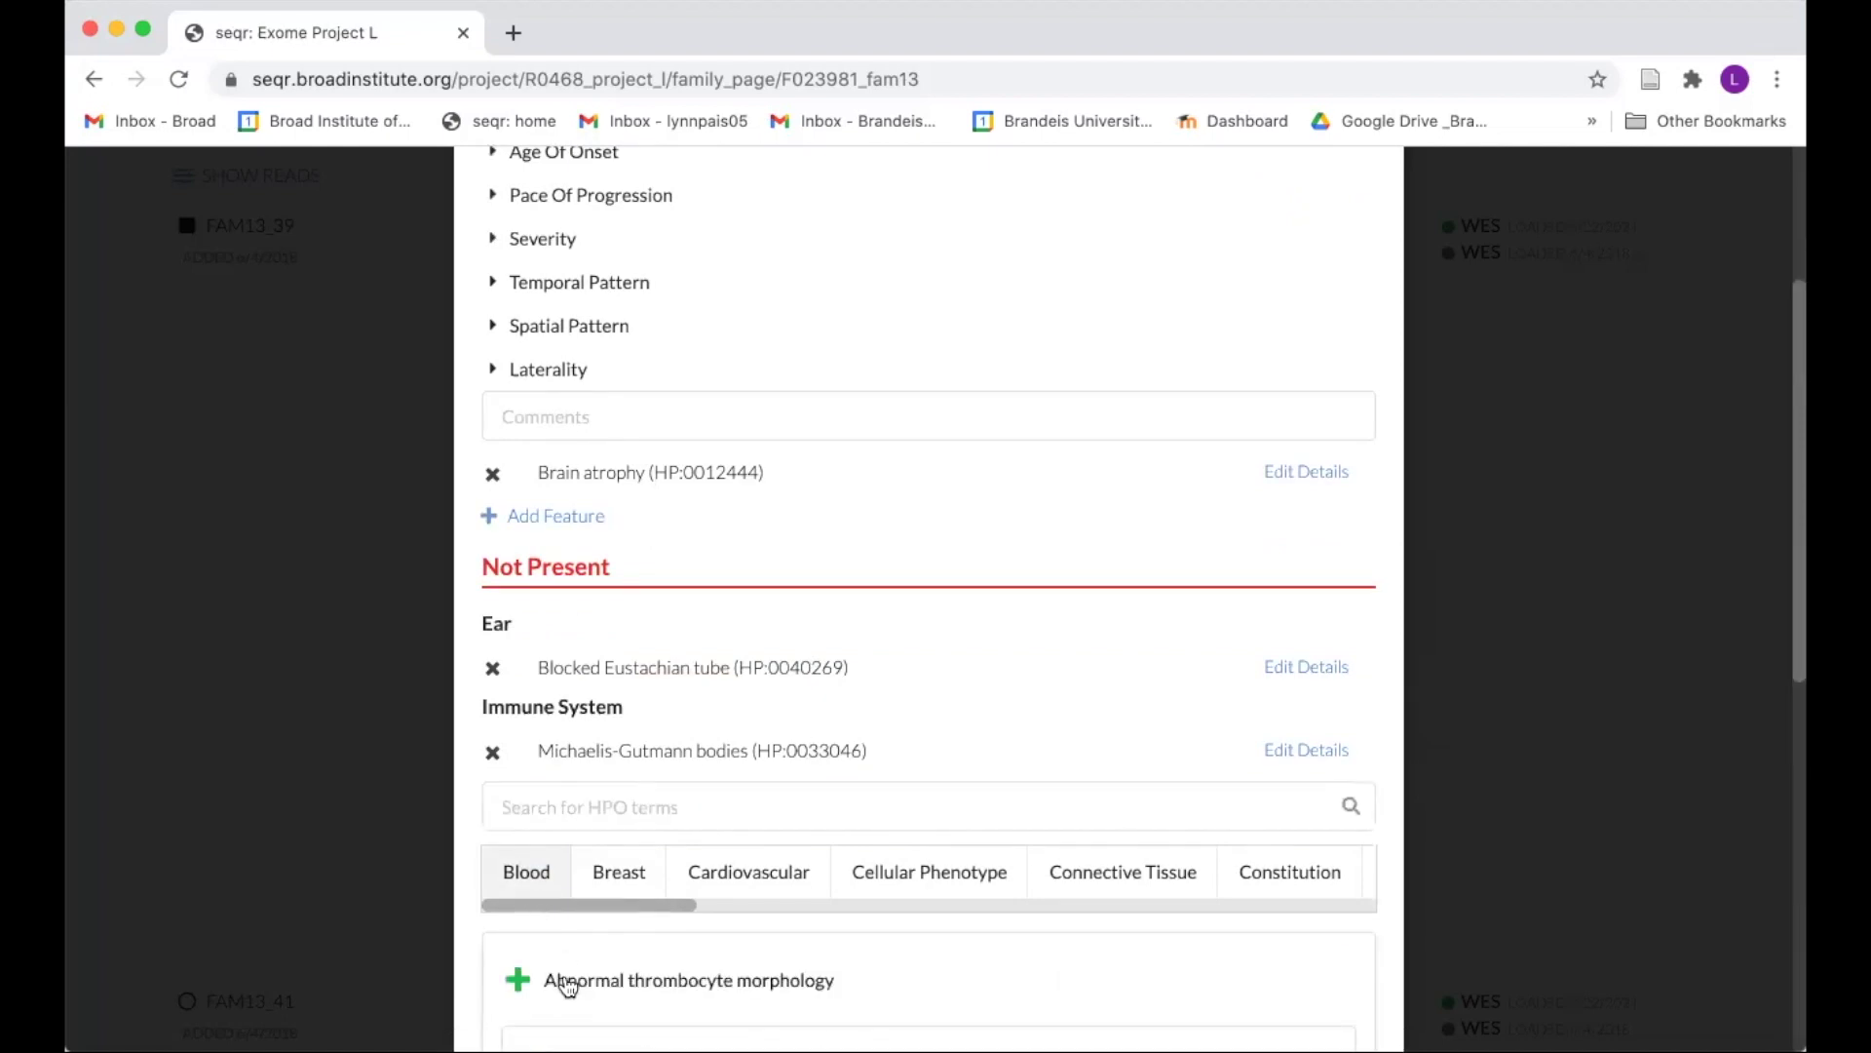
scroll(564, 981, "down", 3)
scroll(566, 985, "down", 4)
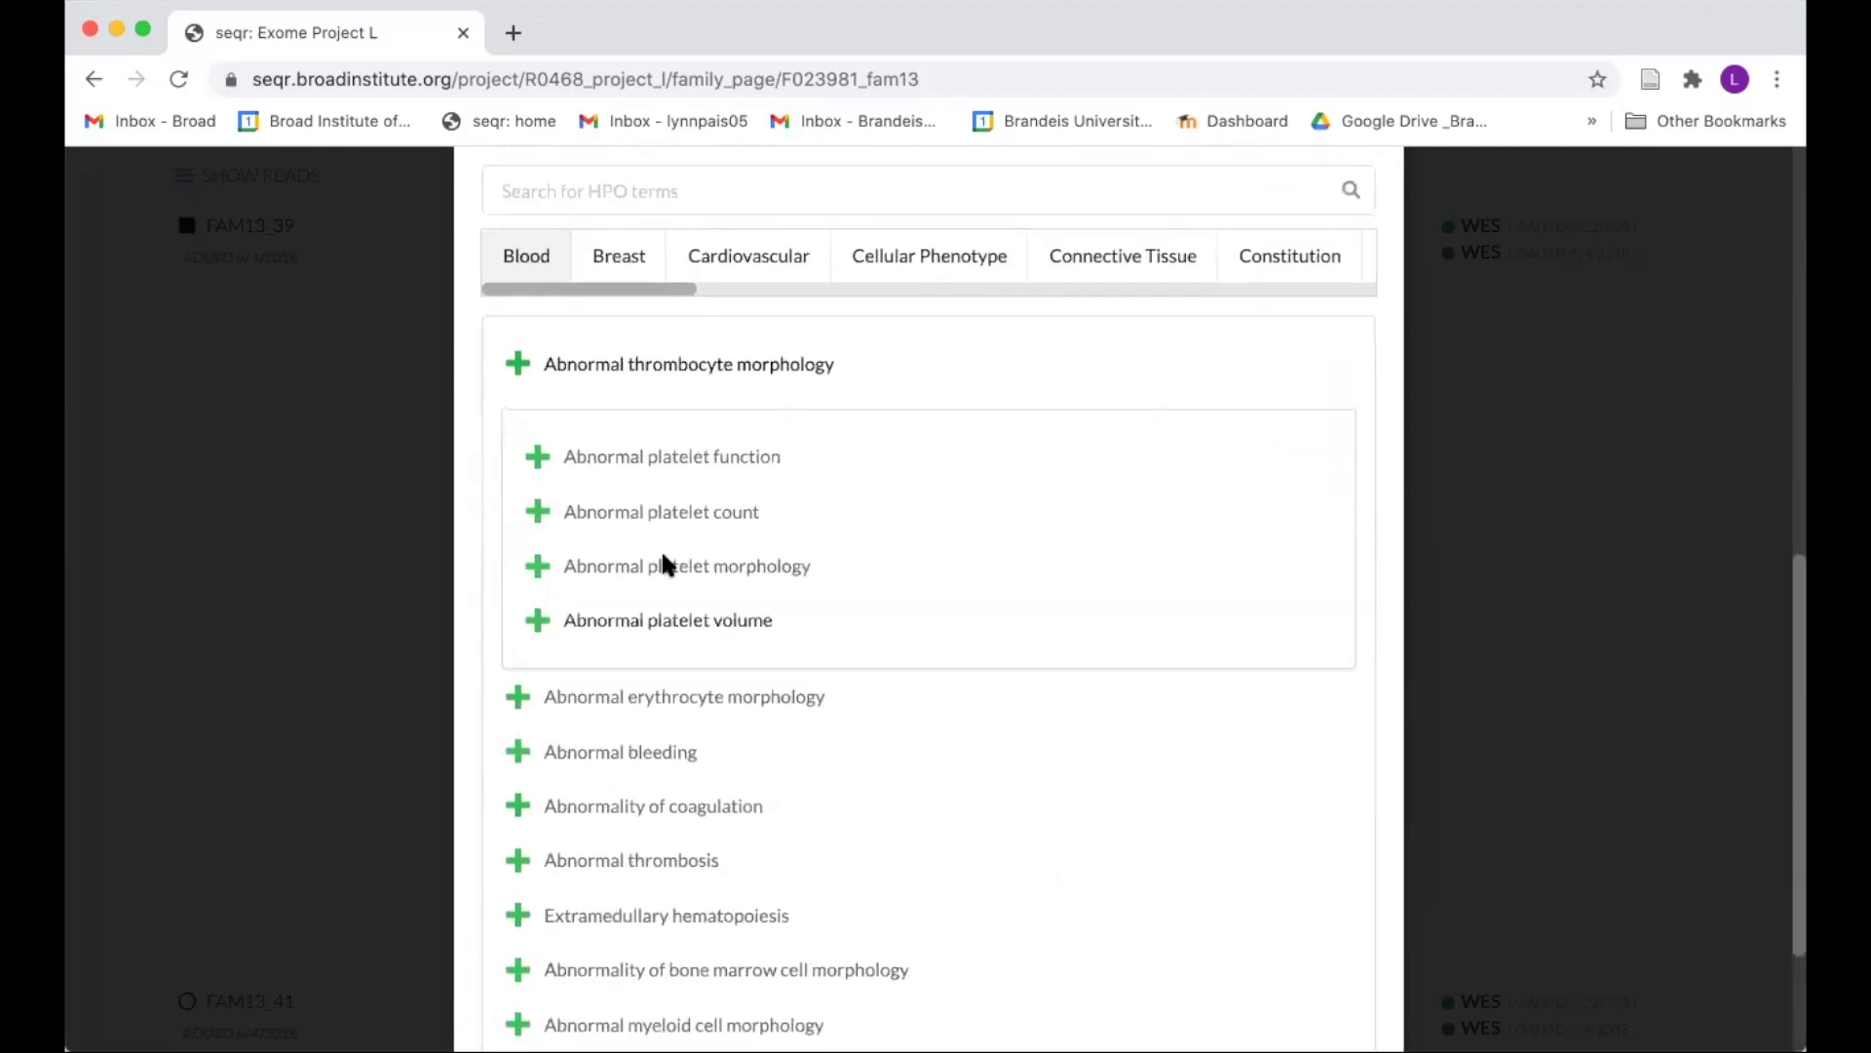
left_click(711, 466)
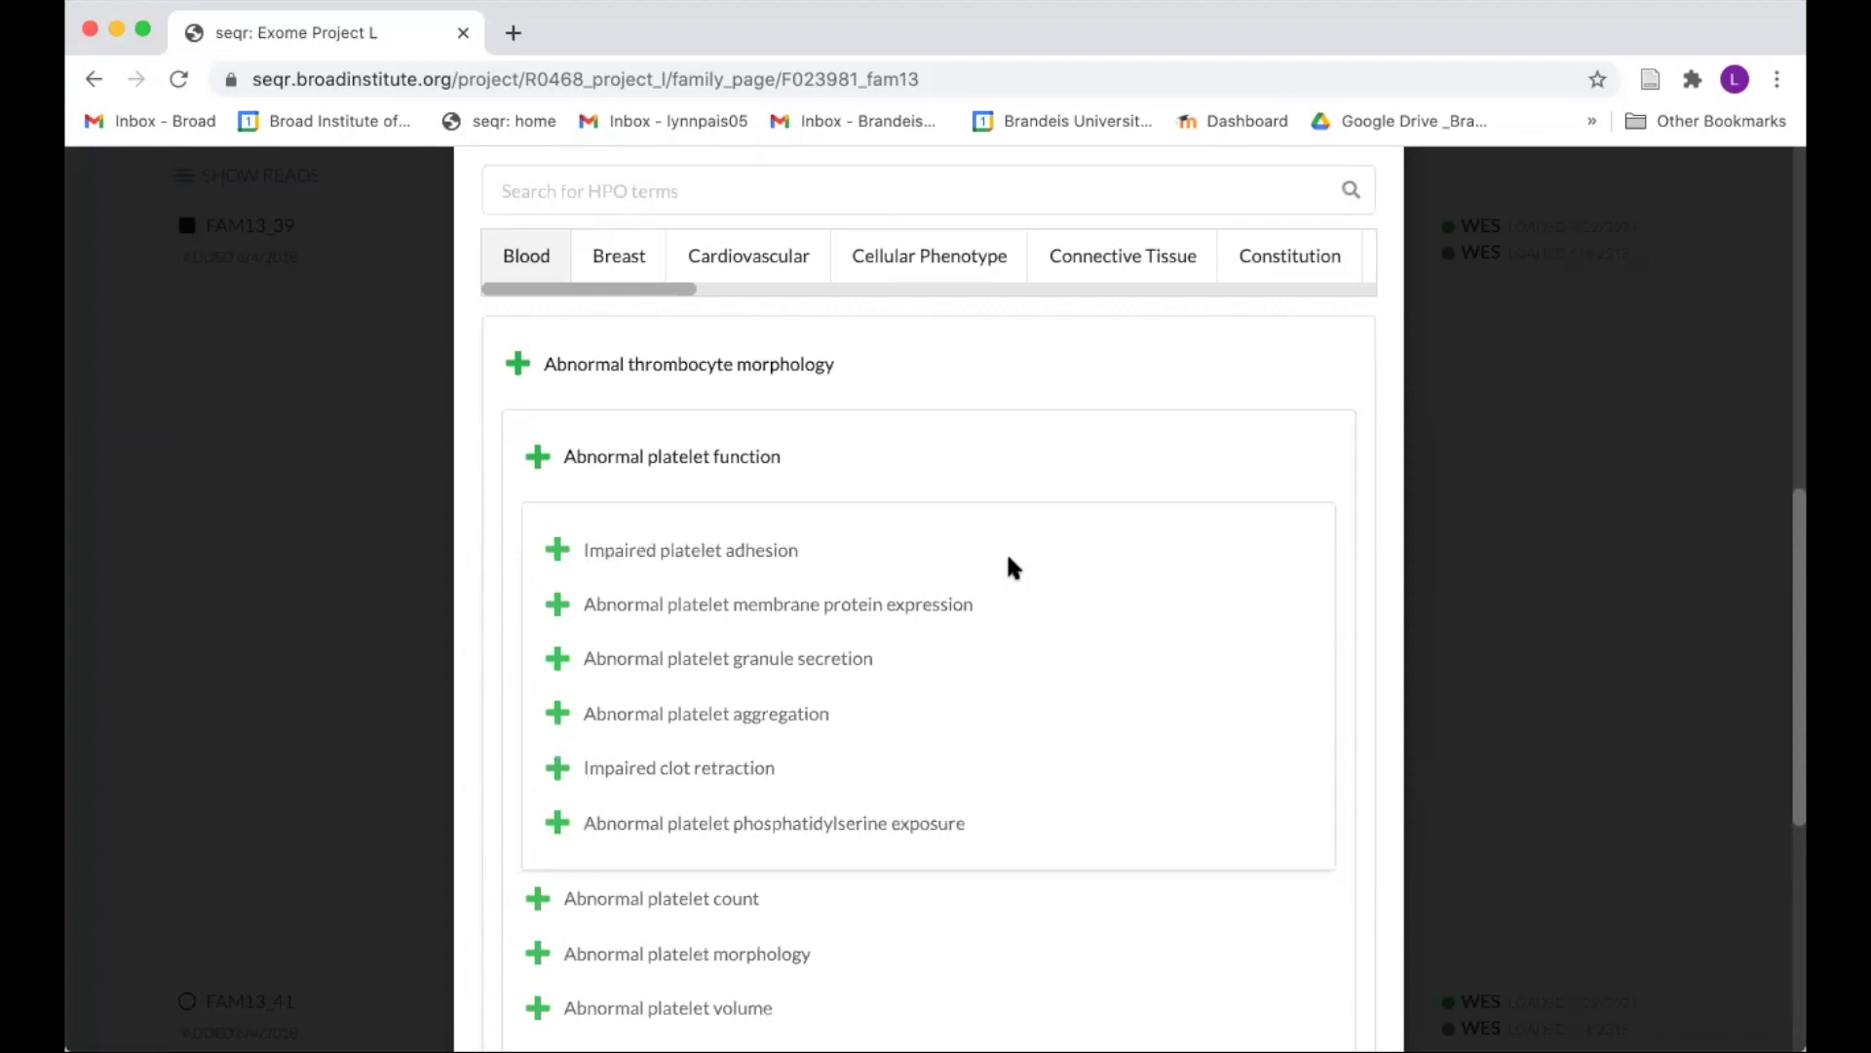
scroll(1014, 568, "down", 5)
left_click(1239, 976)
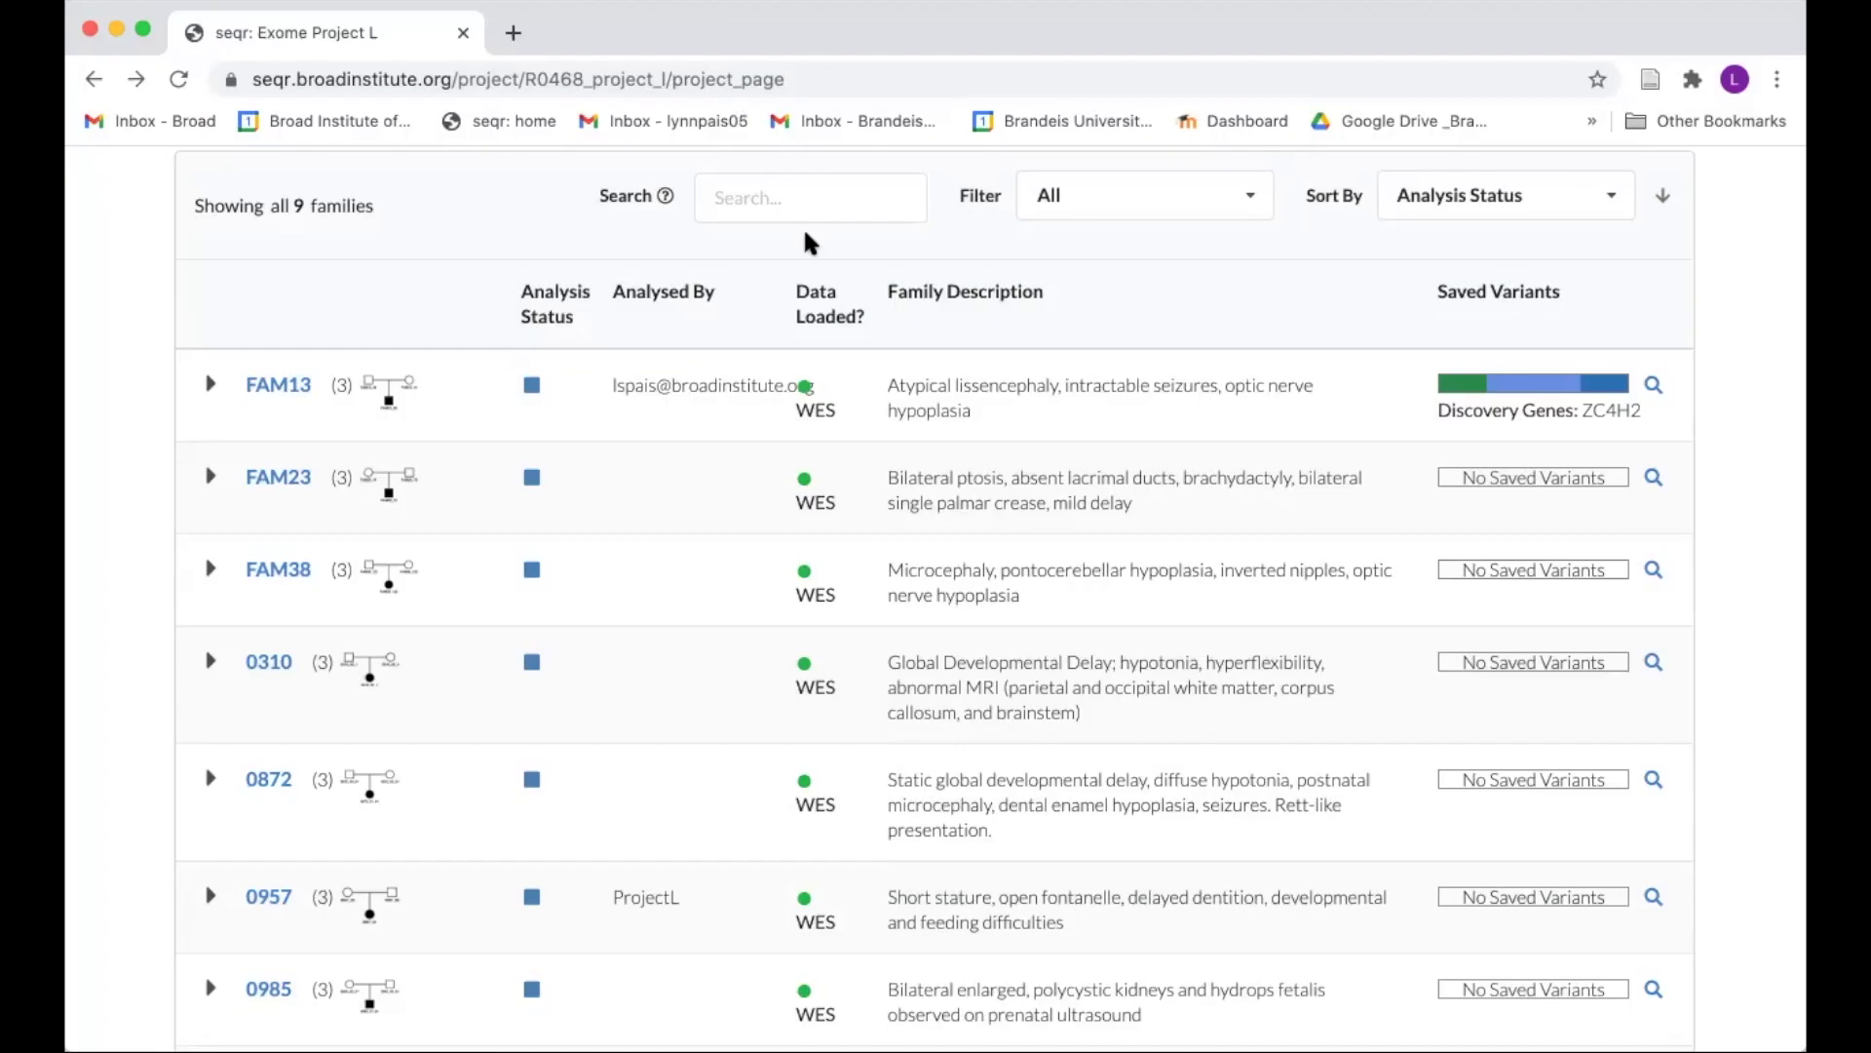
left_click(767, 199)
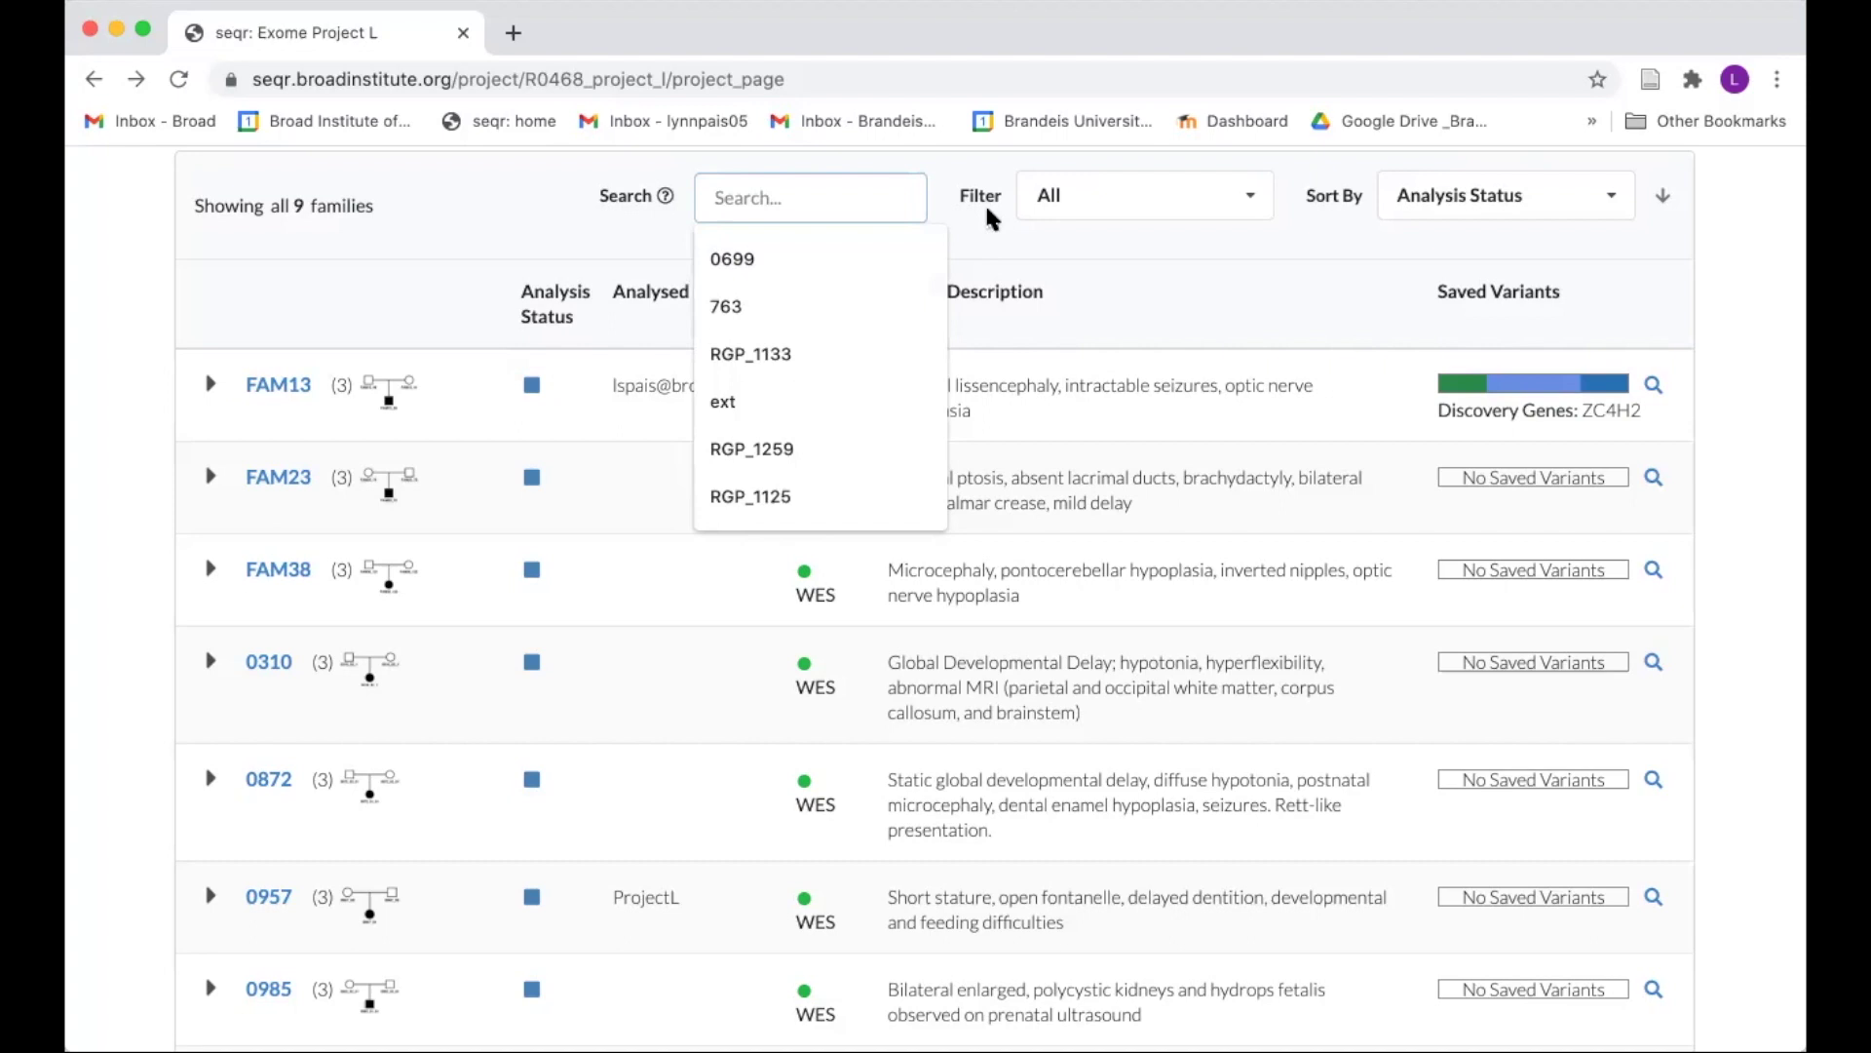
left_click(1074, 251)
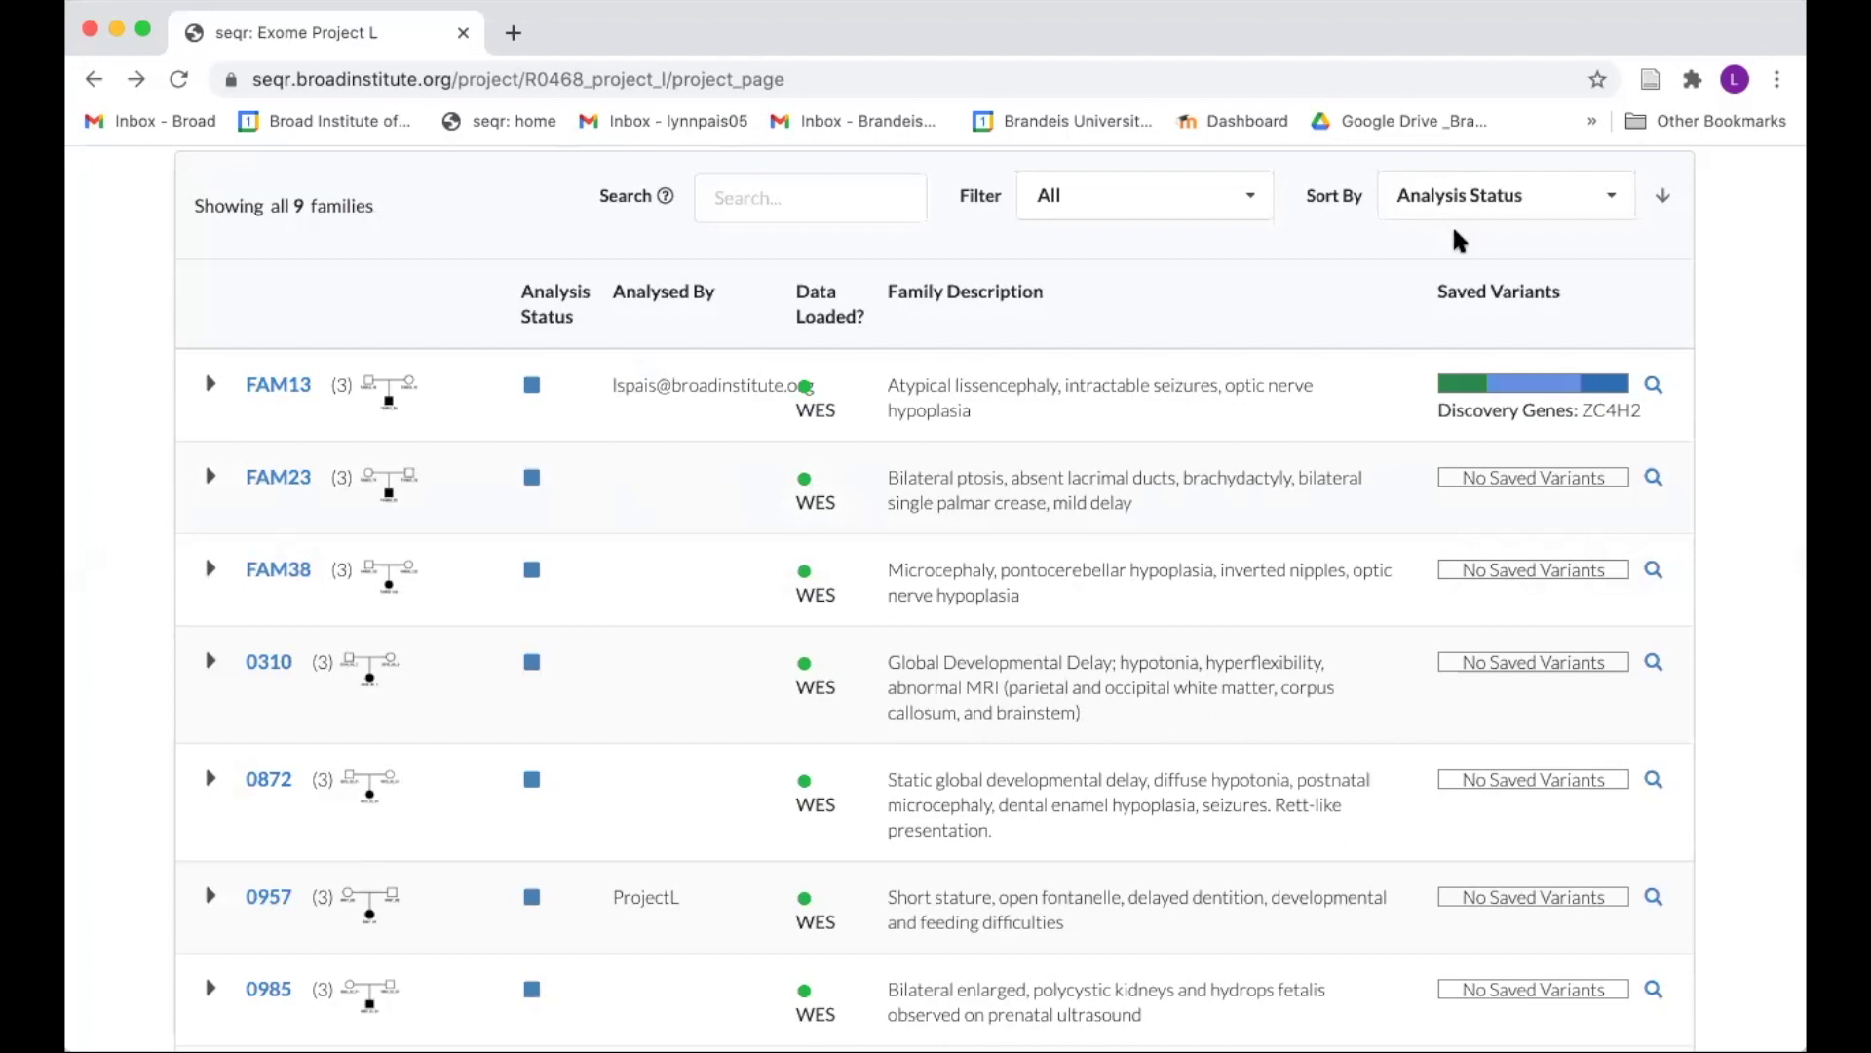
scroll(1454, 232, "up", 2)
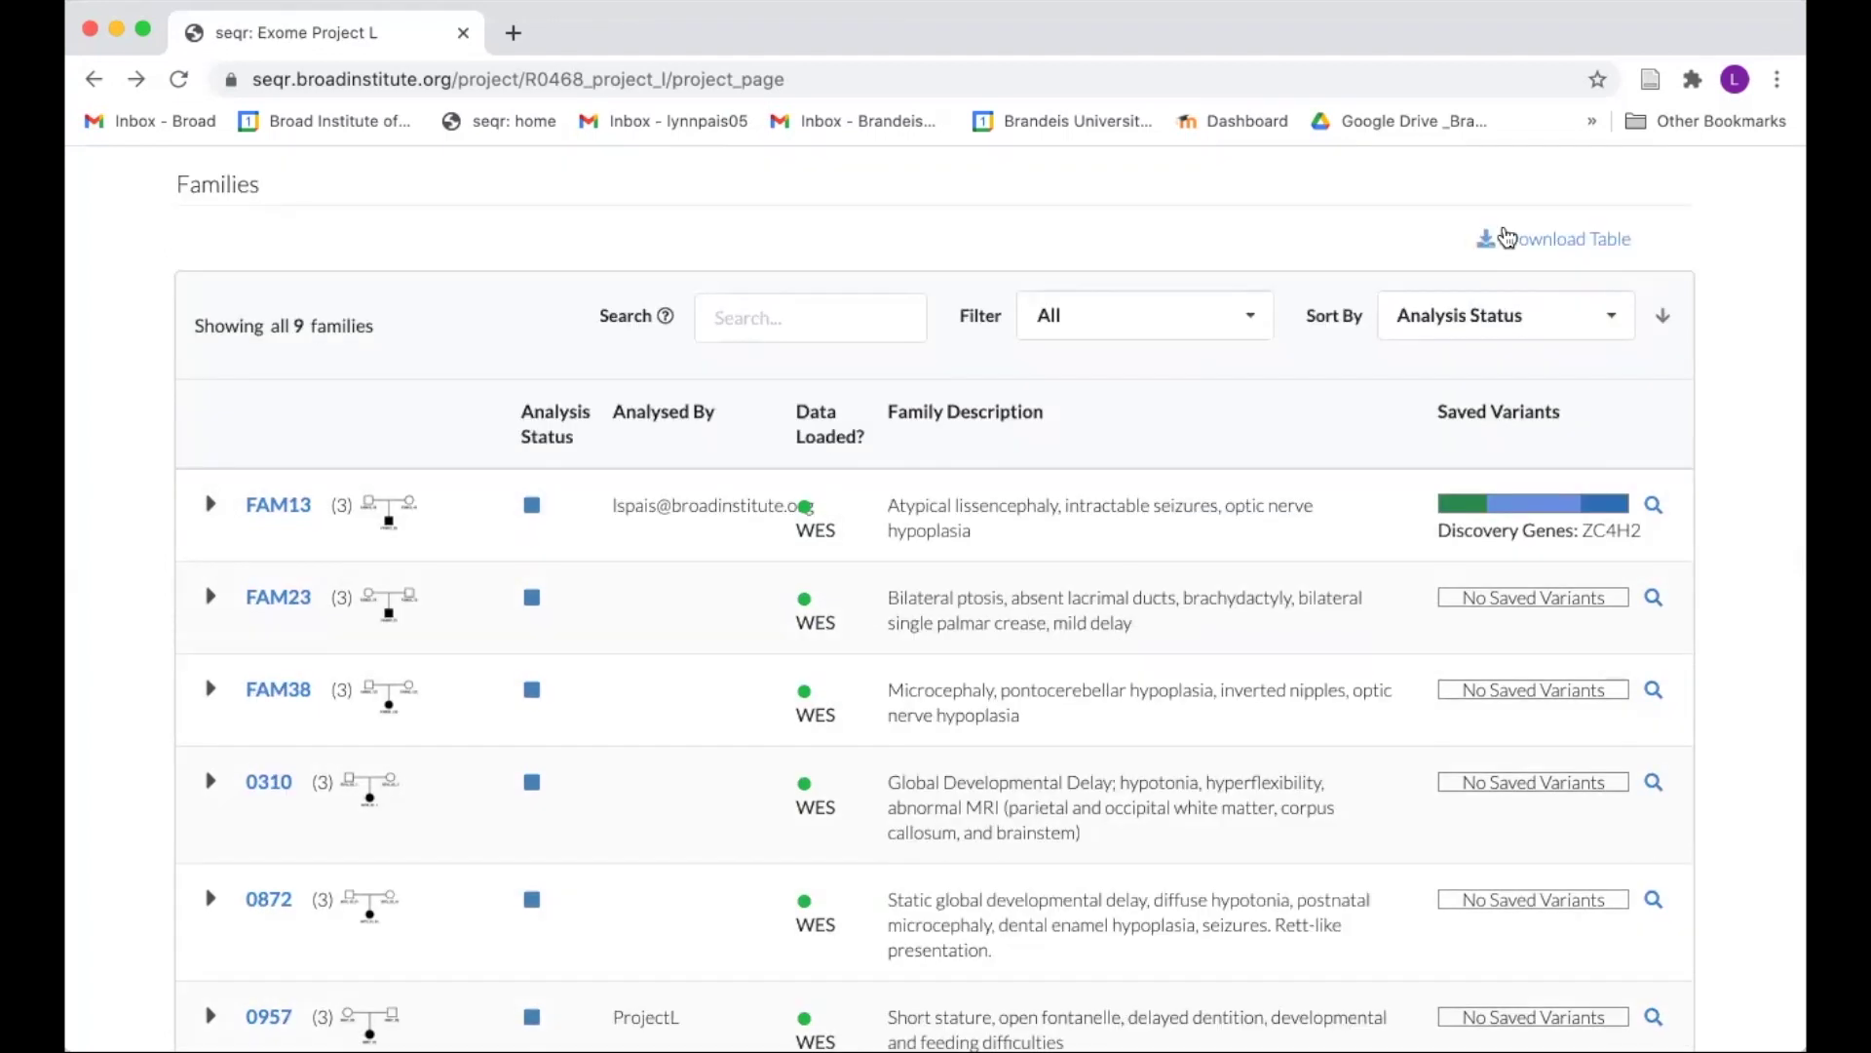
left_click(1528, 246)
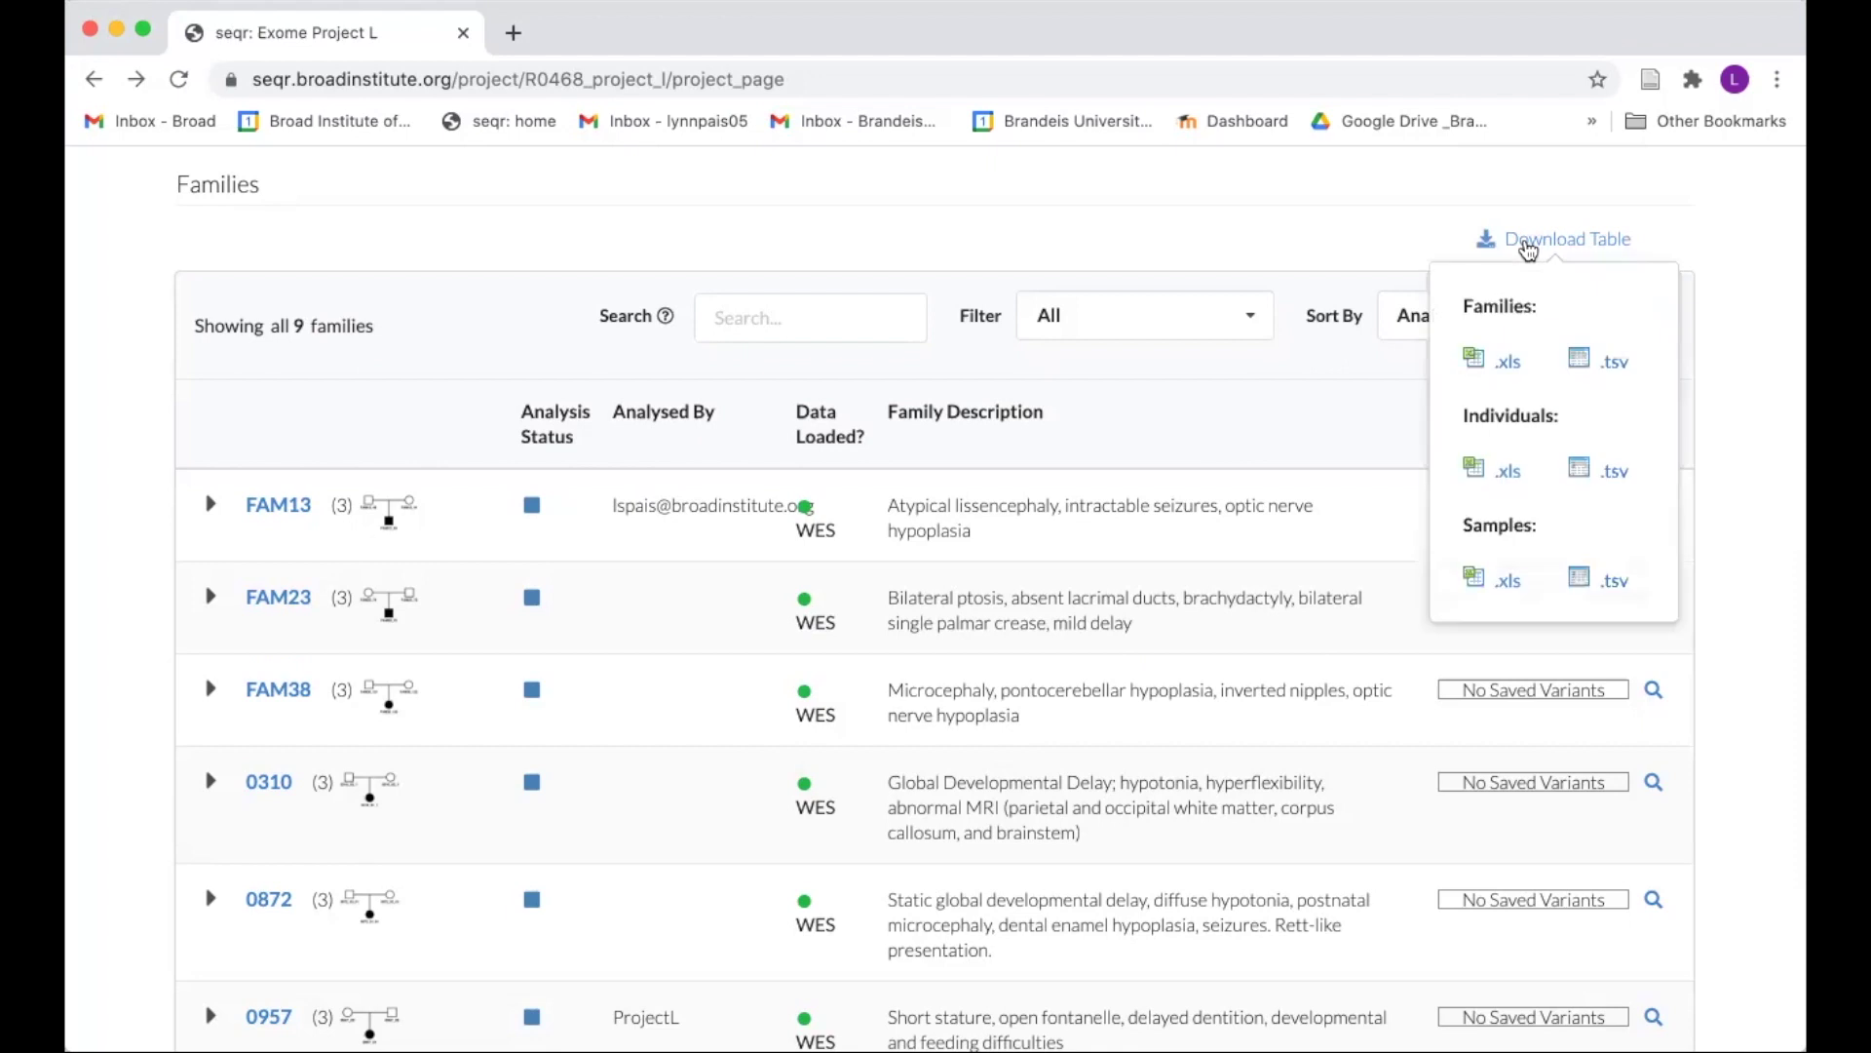
left_click(1728, 226)
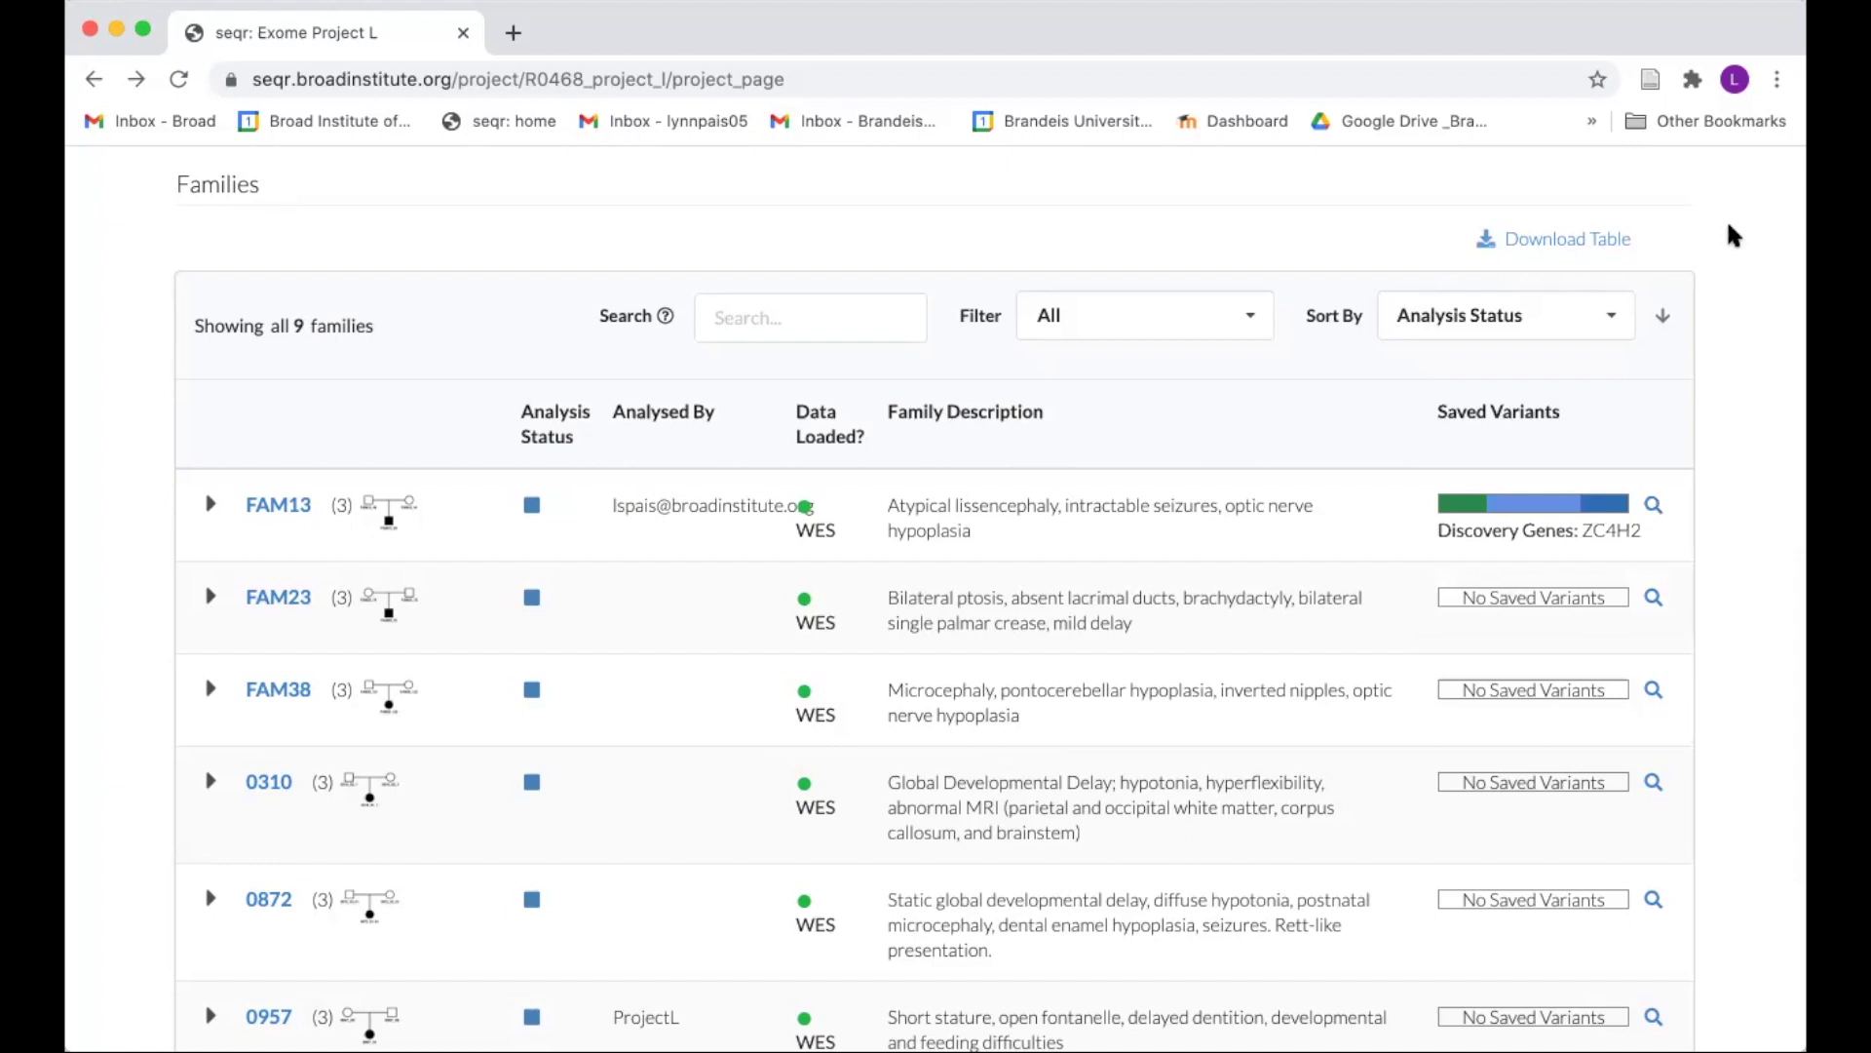
scroll(1728, 226, "up", 10)
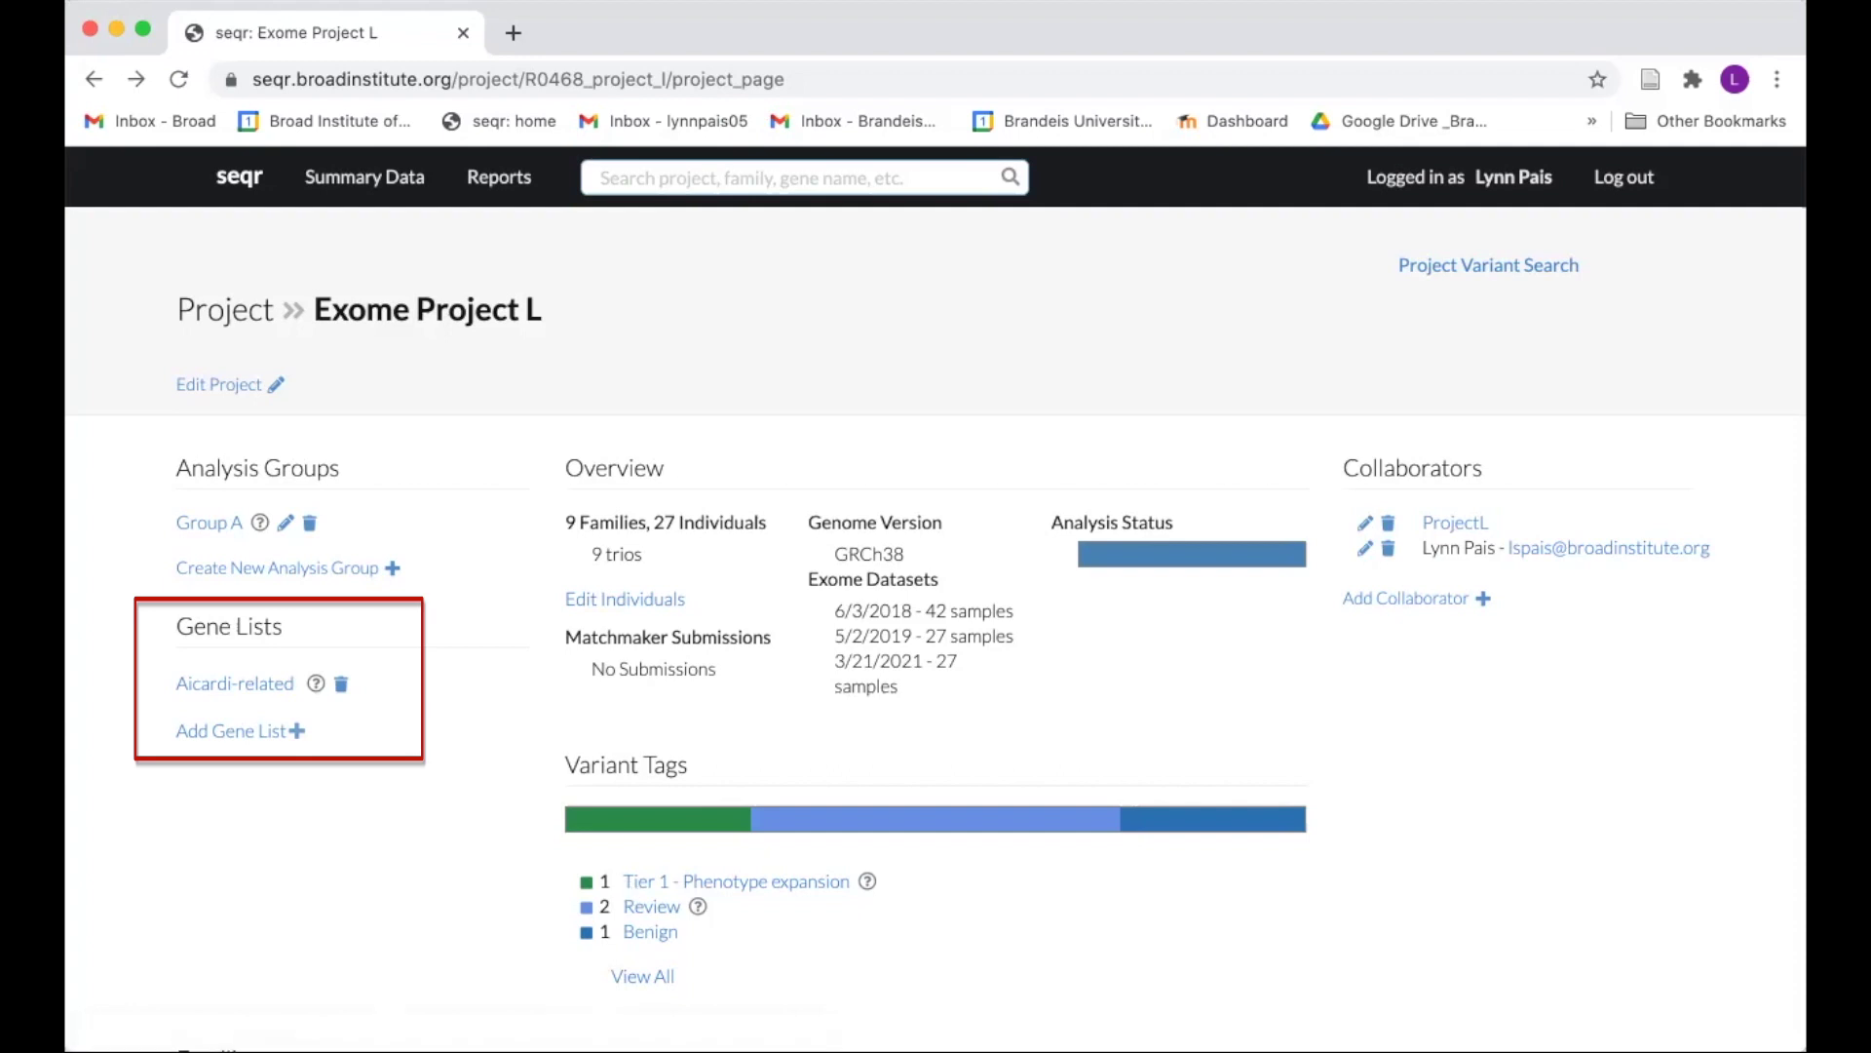
scroll(418, 682, "down", 1)
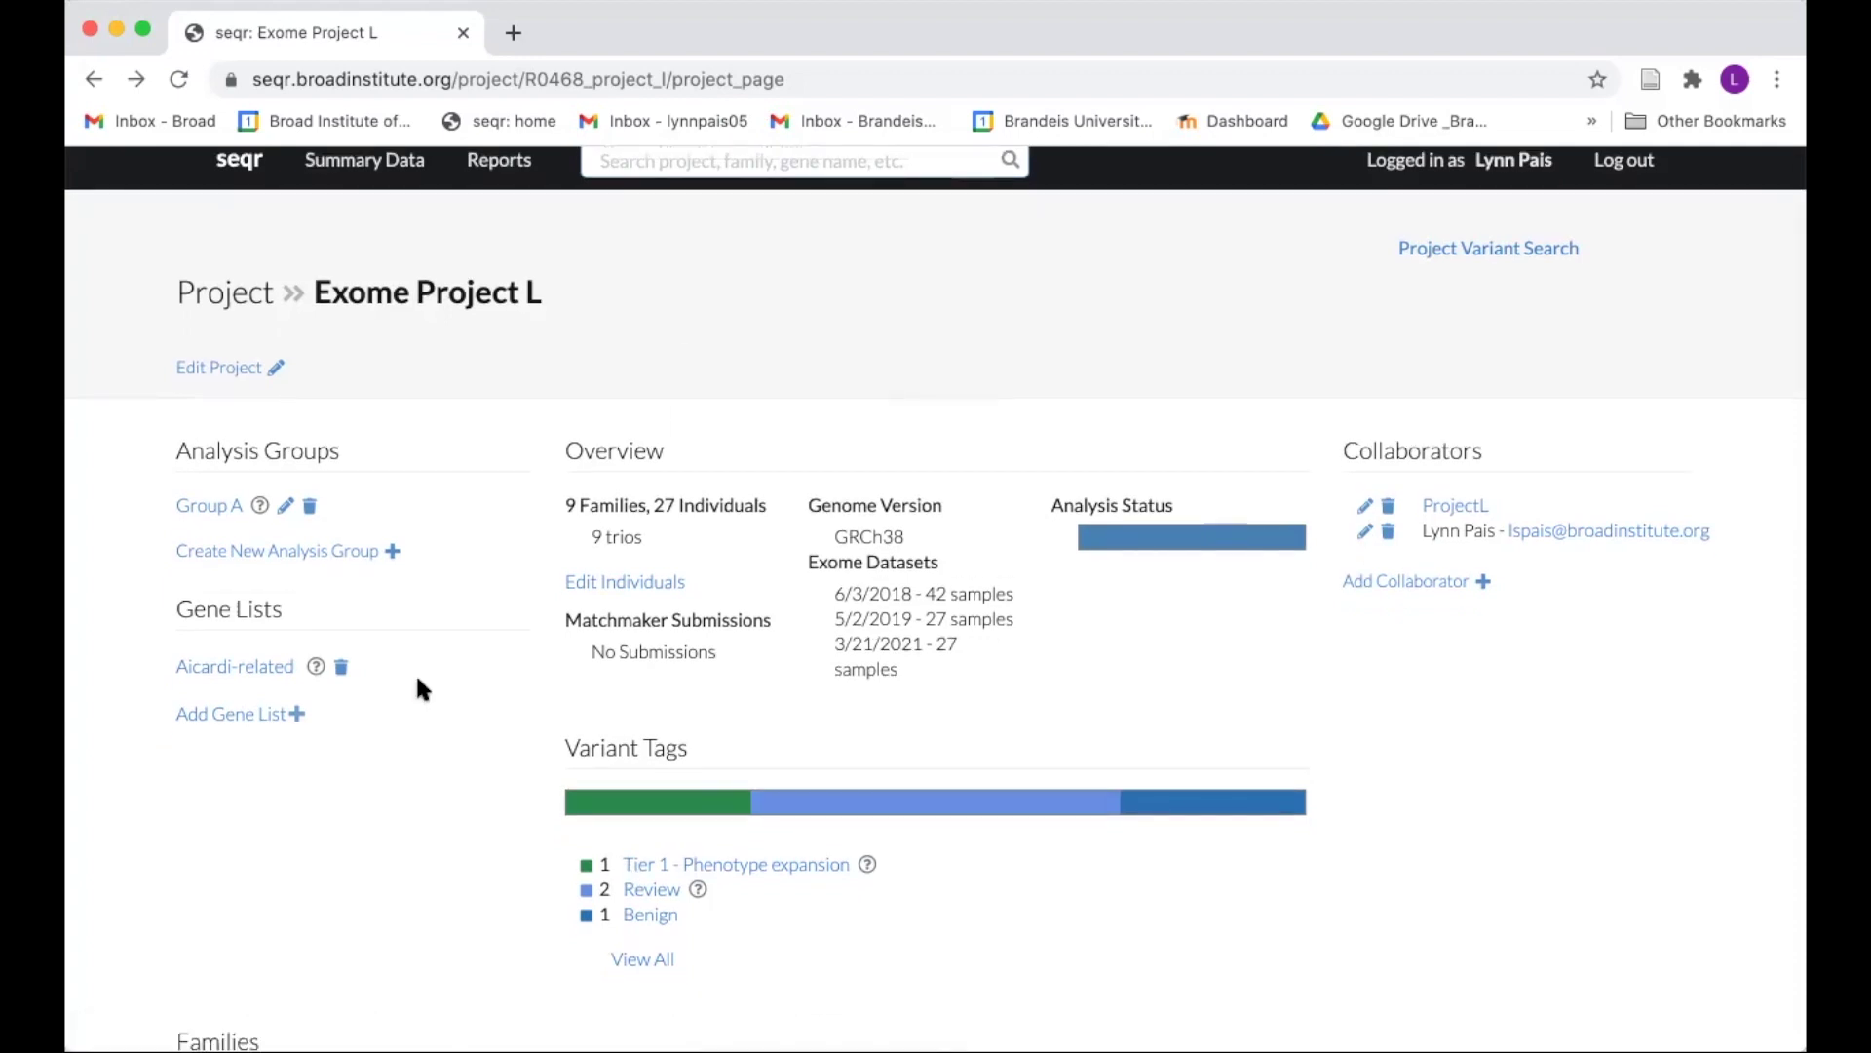
Add the Chromatin-organization gene list to Exome Project L.
left_click(227, 718)
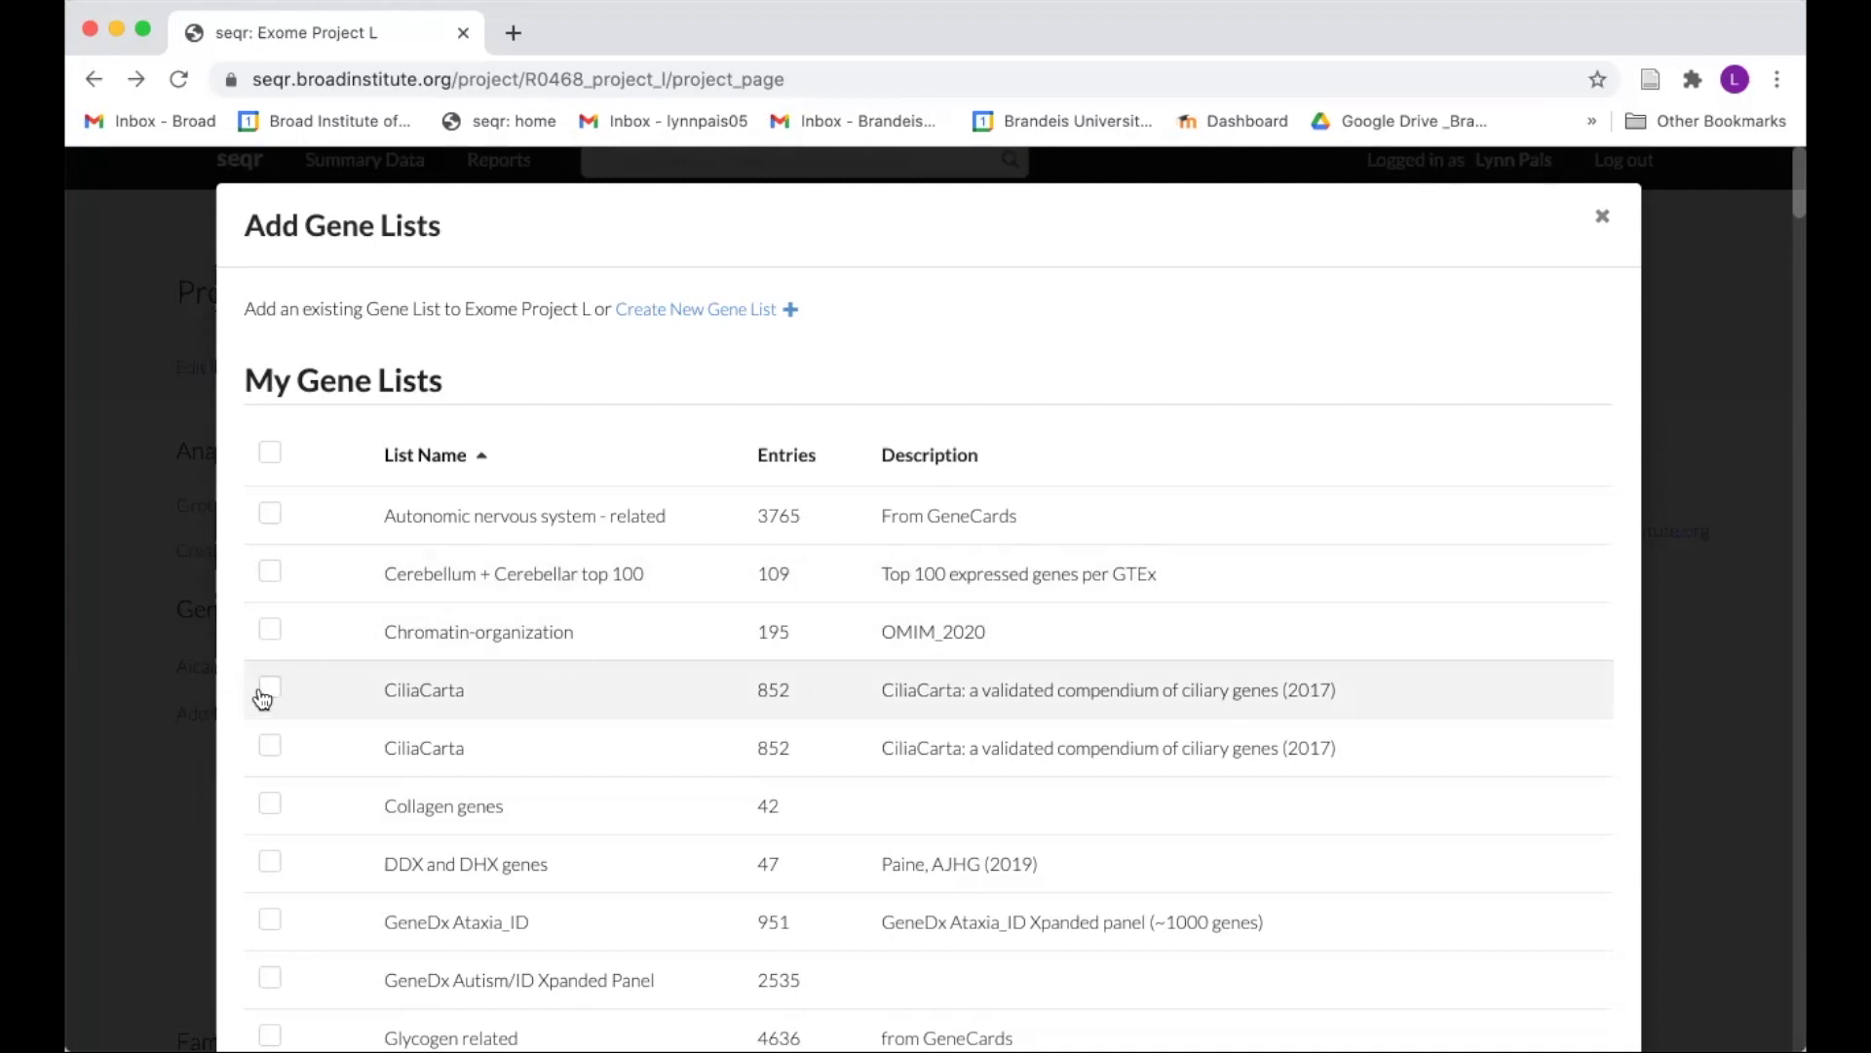
left_click(269, 643)
scroll(269, 647, "down", 20)
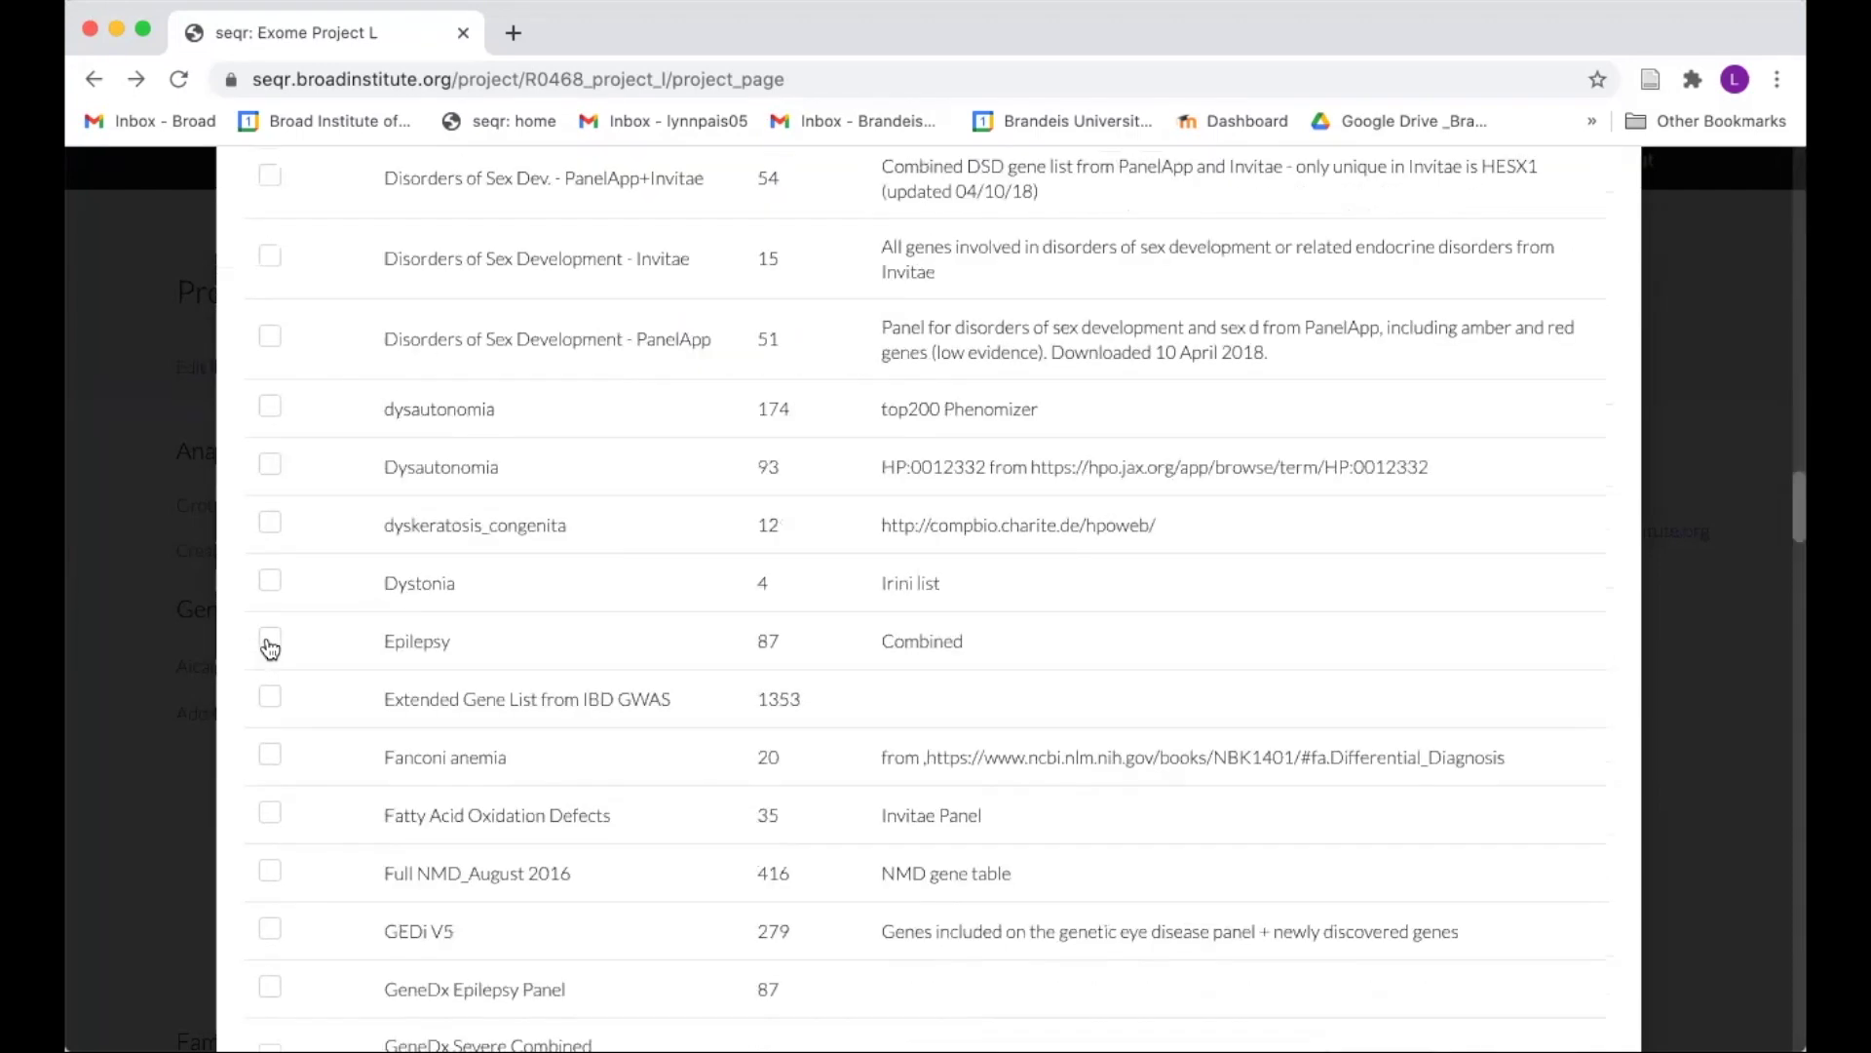
scroll(269, 647, "down", 15)
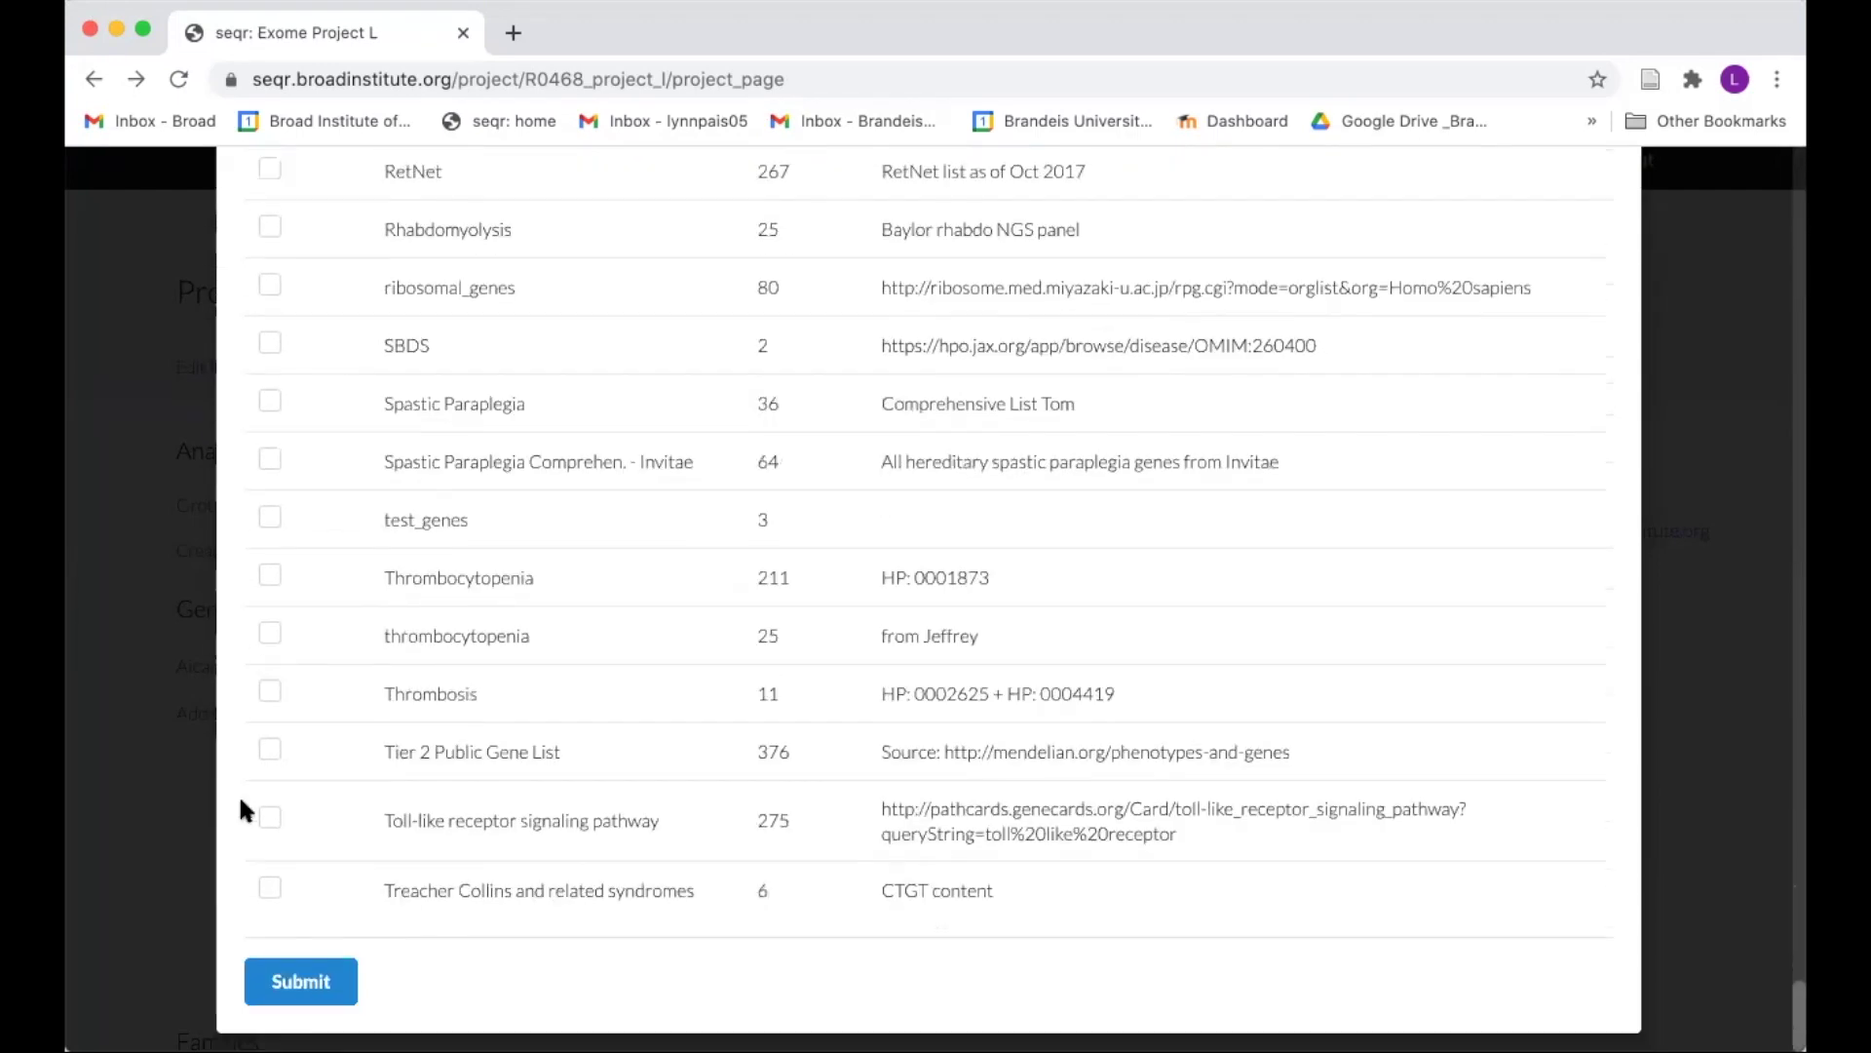
left_click(285, 981)
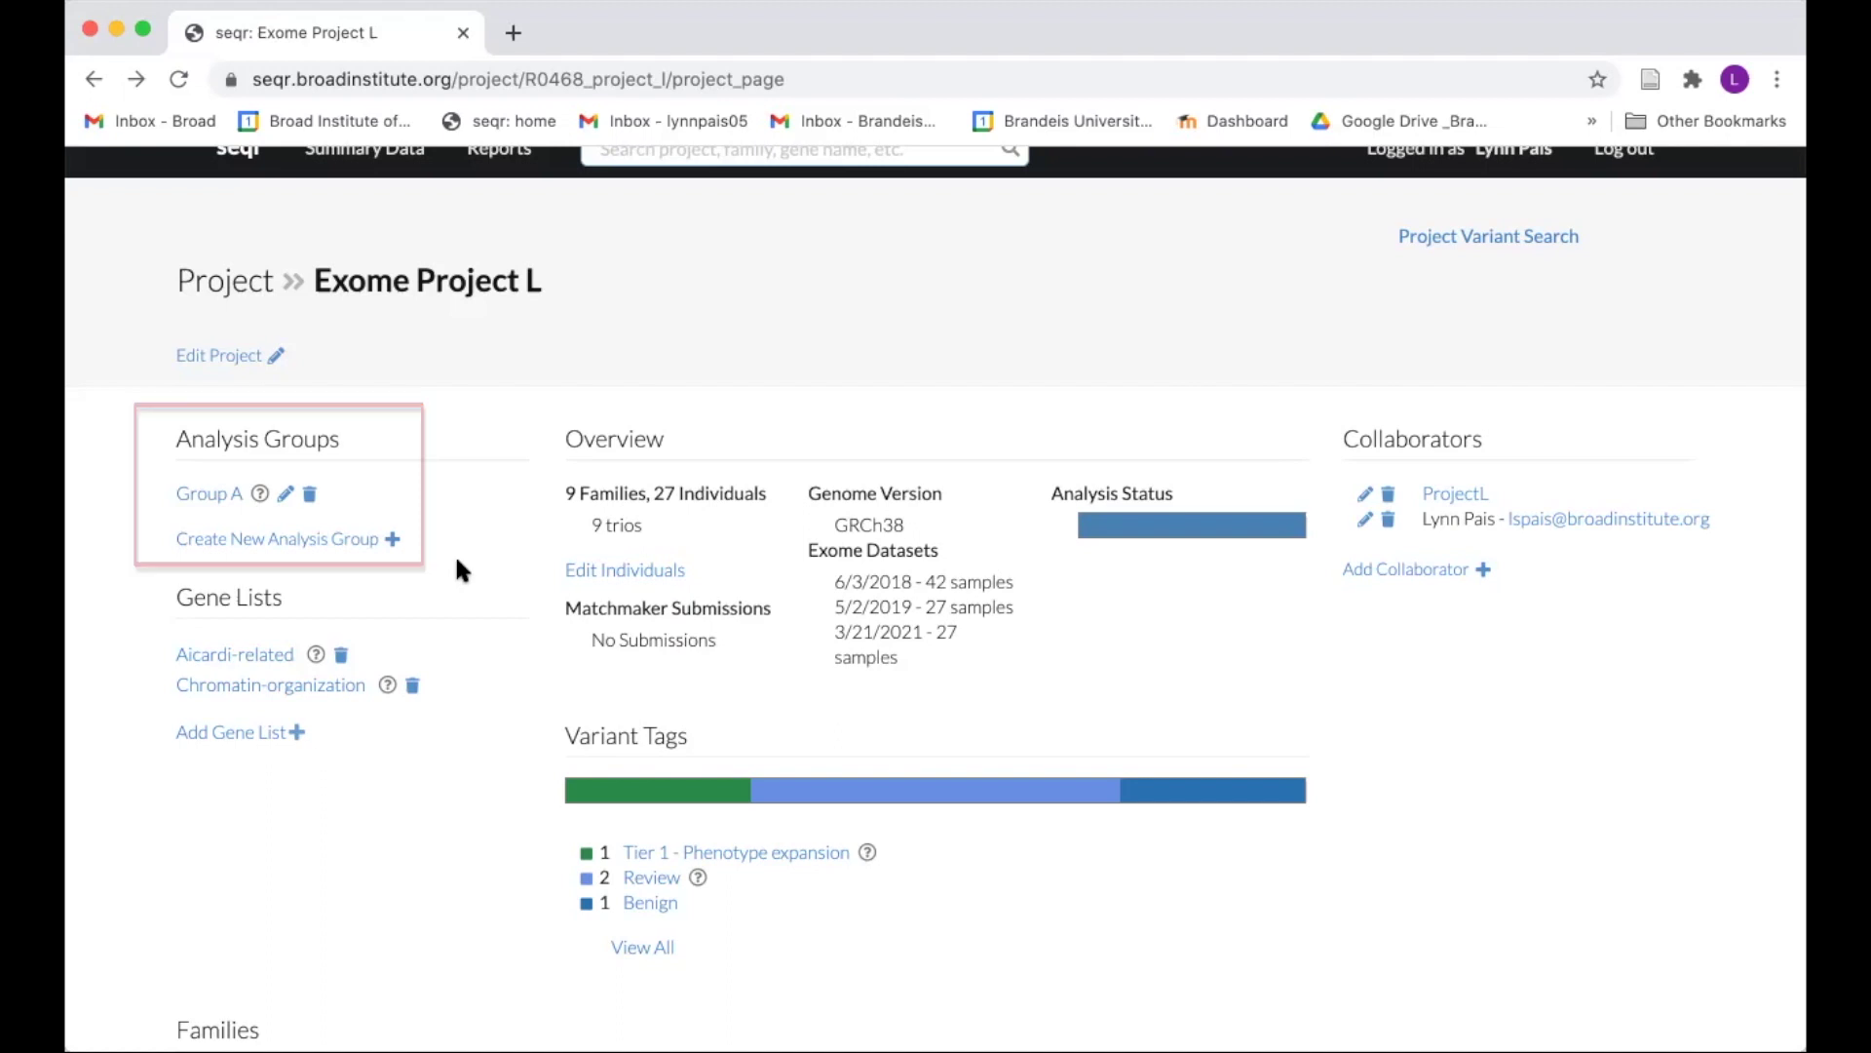
Start a new analysis group named 'Group C' with description 'Probands with seizures'.
left_click(333, 535)
left_click(569, 352)
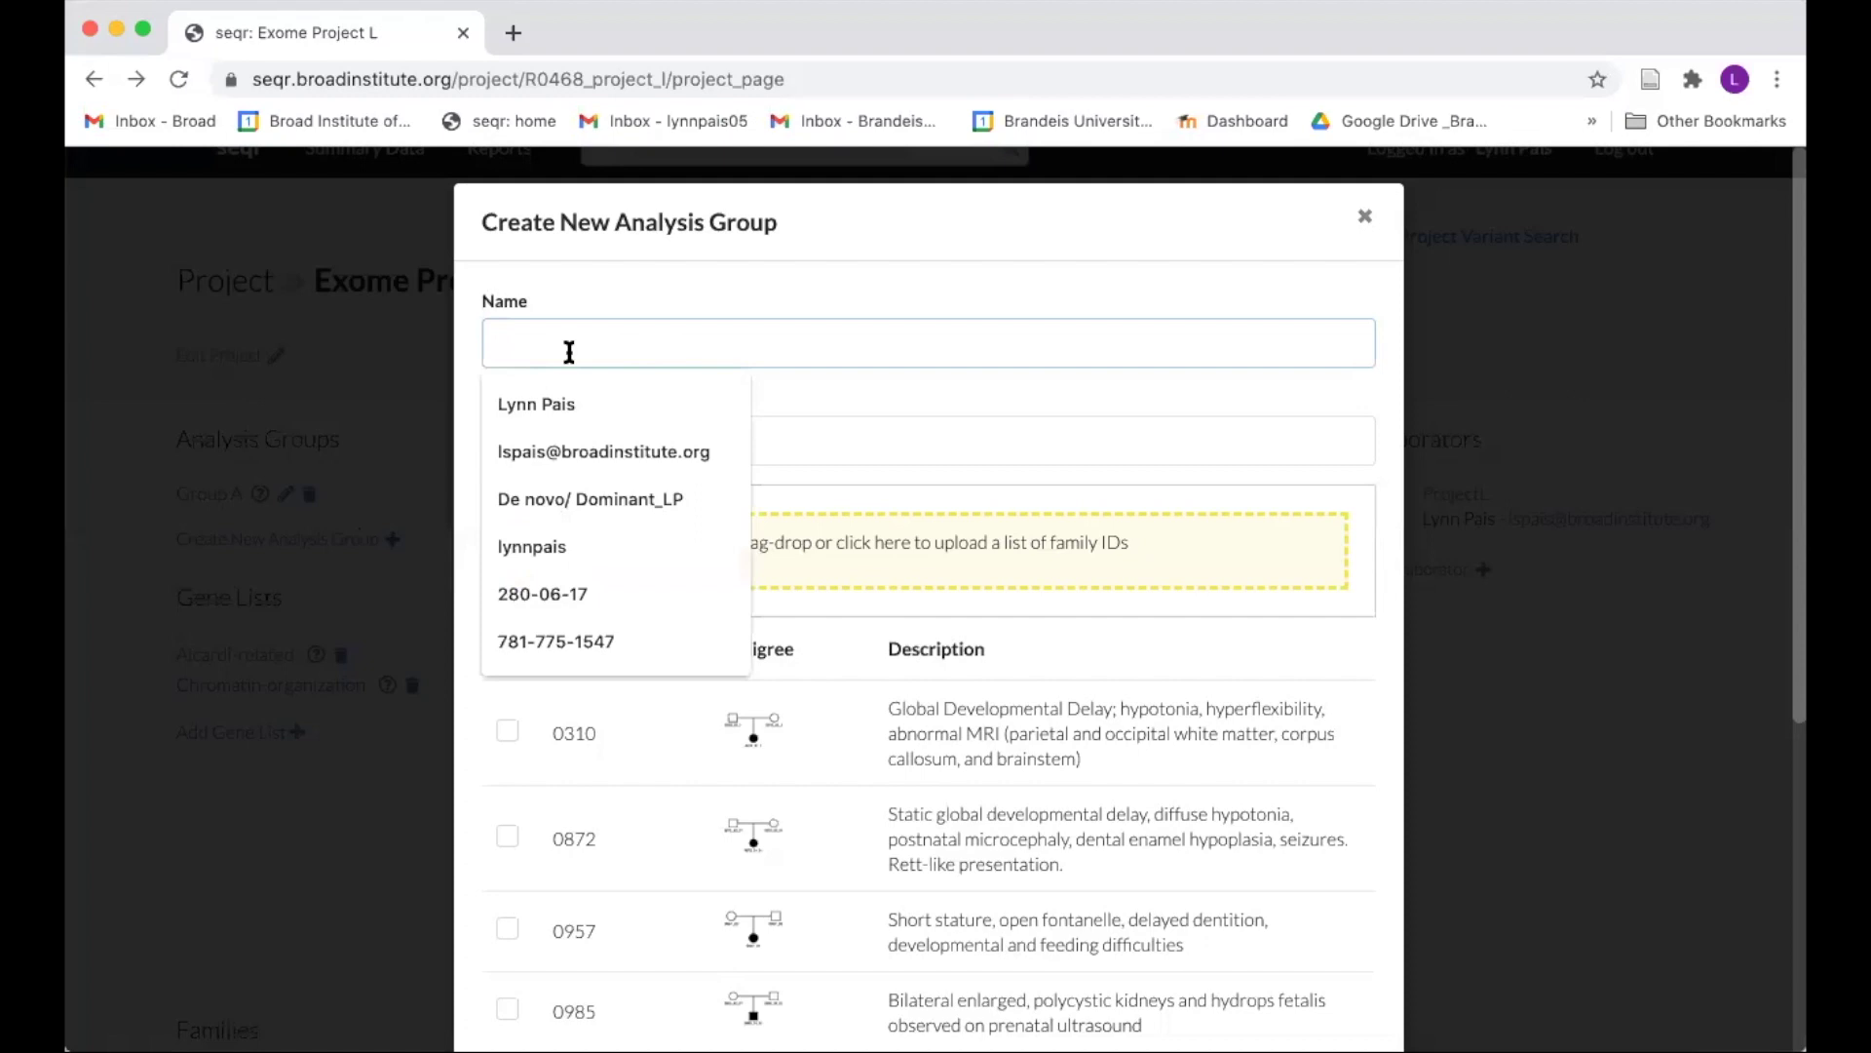
type("Group ")
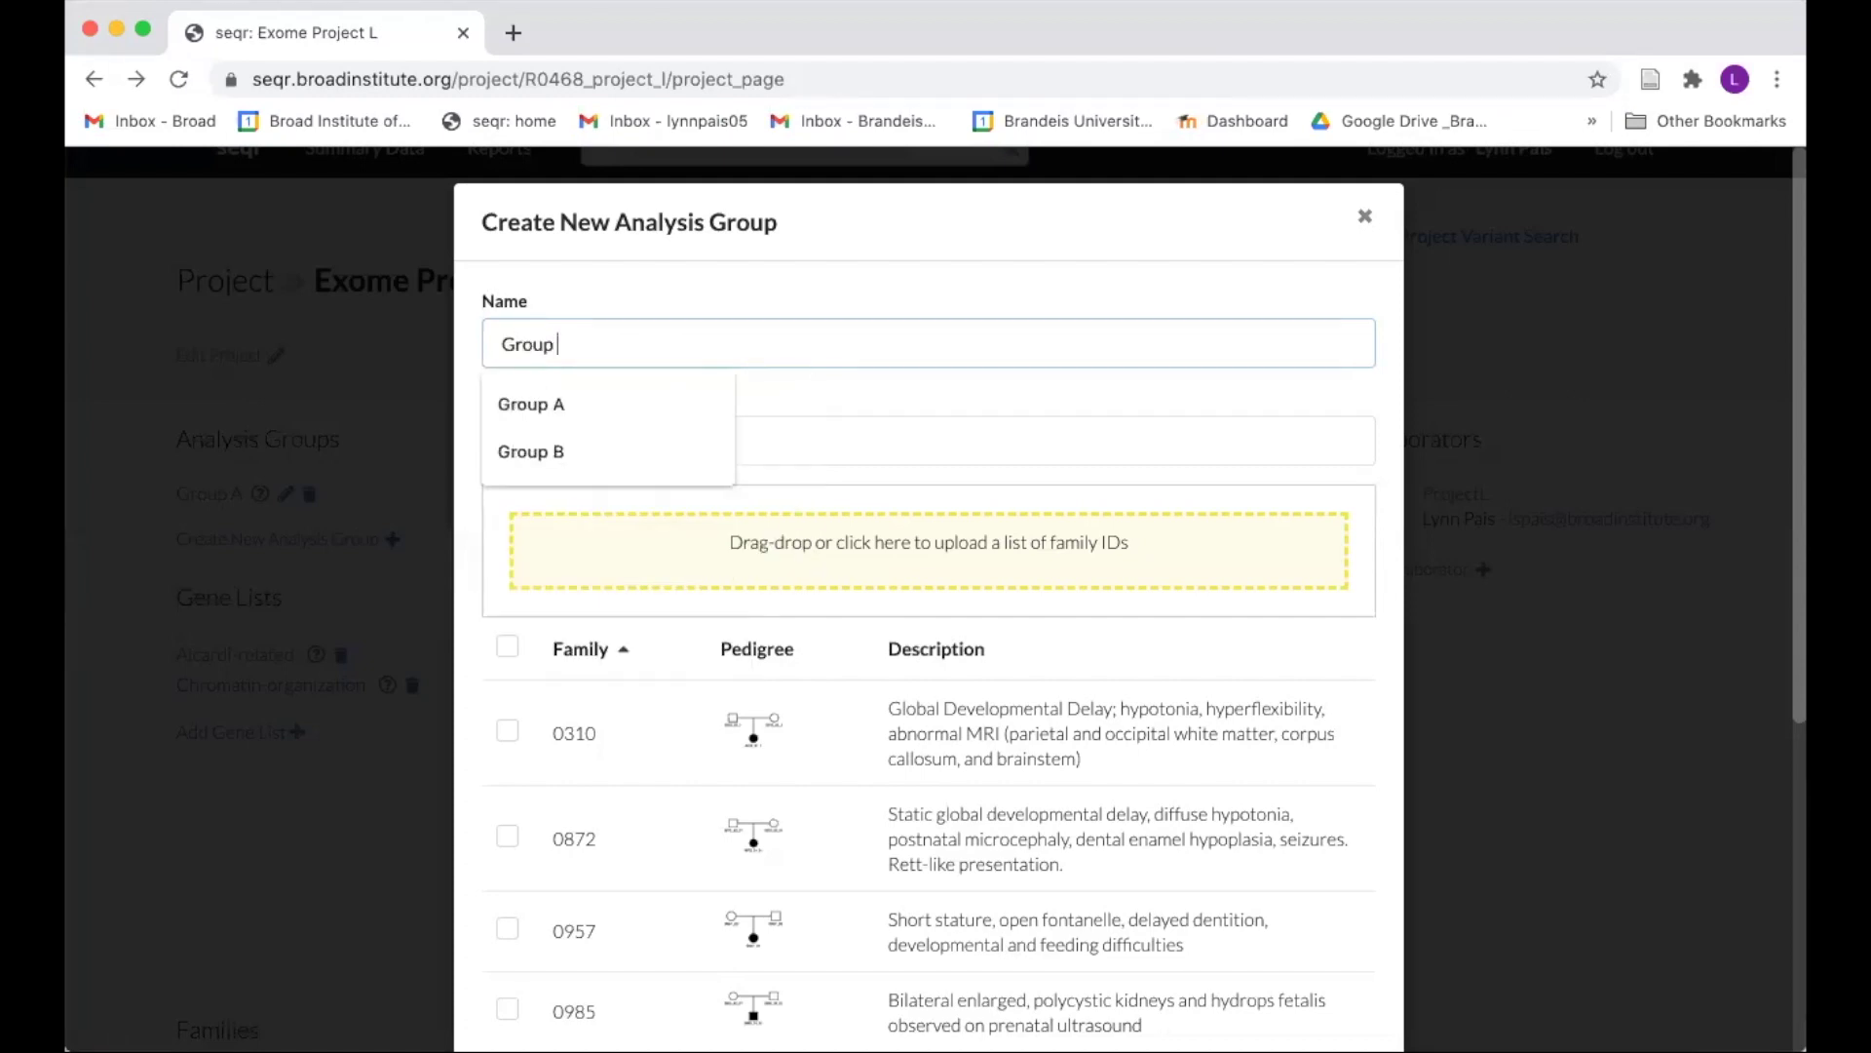
type("C")
left_click(601, 449)
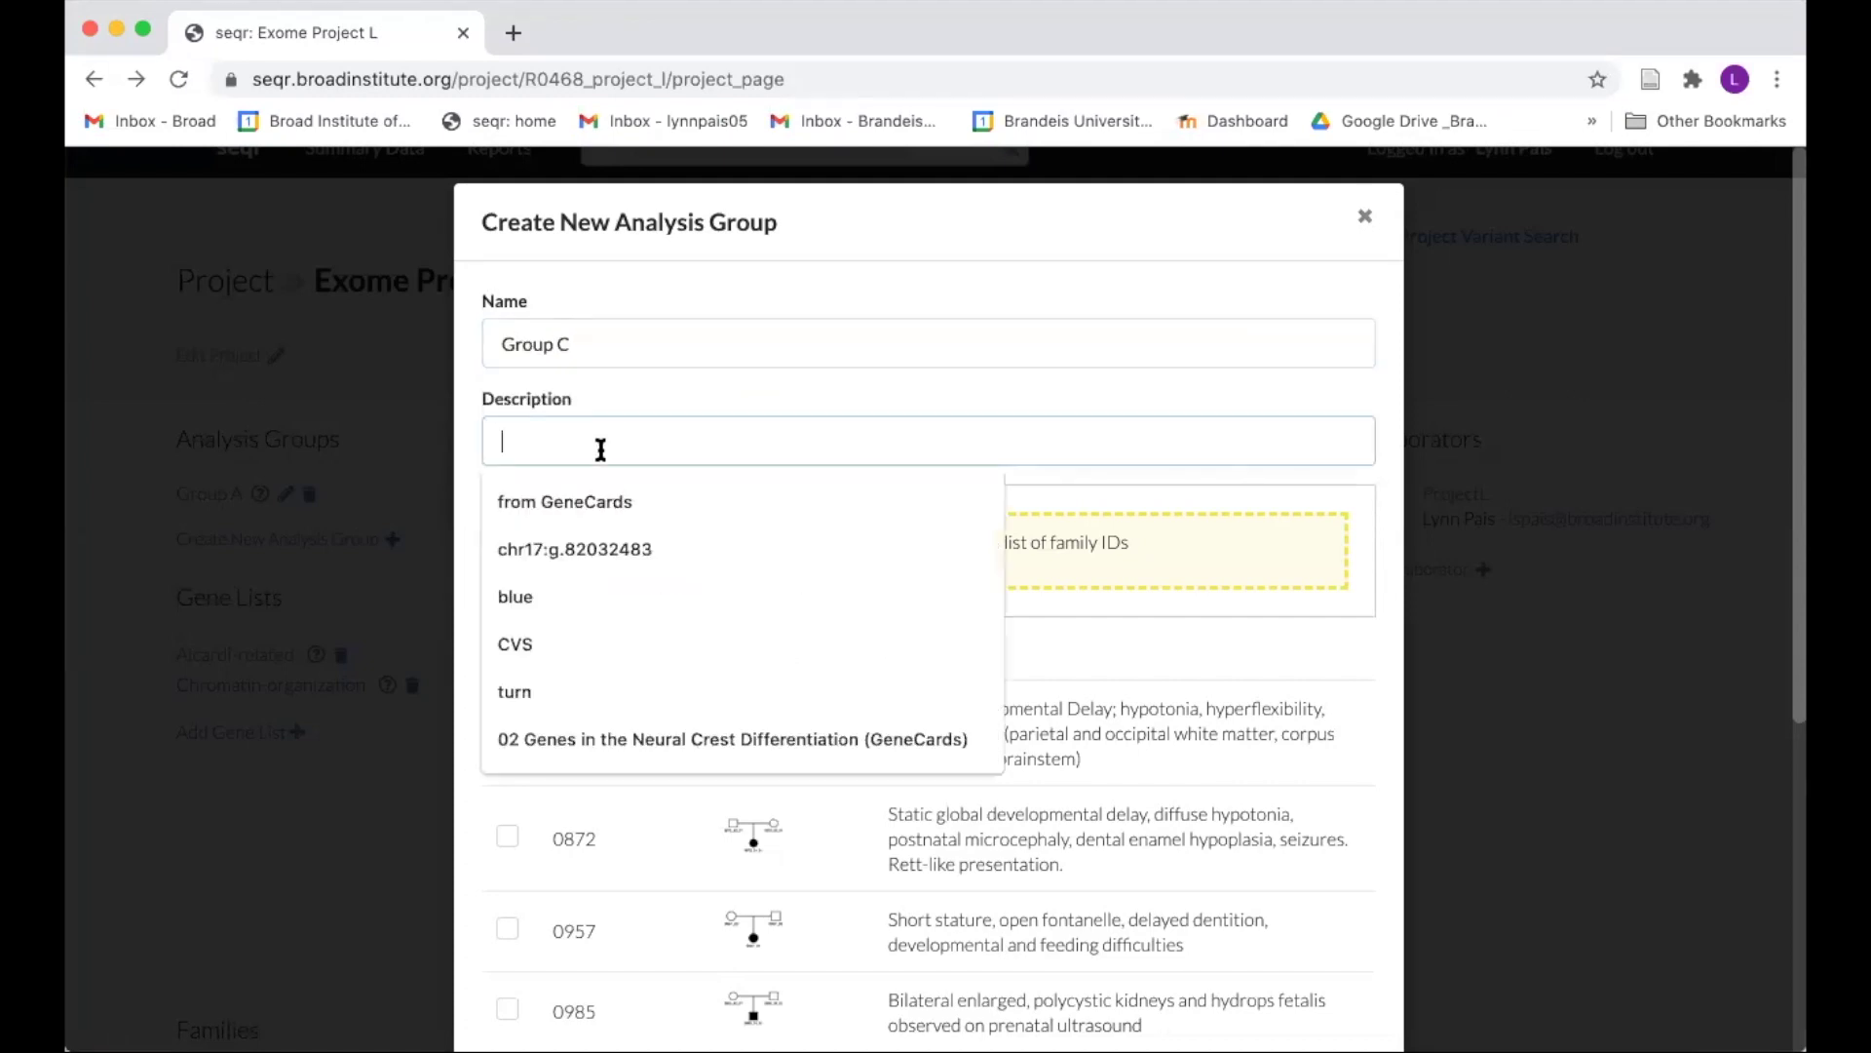
type("Proban")
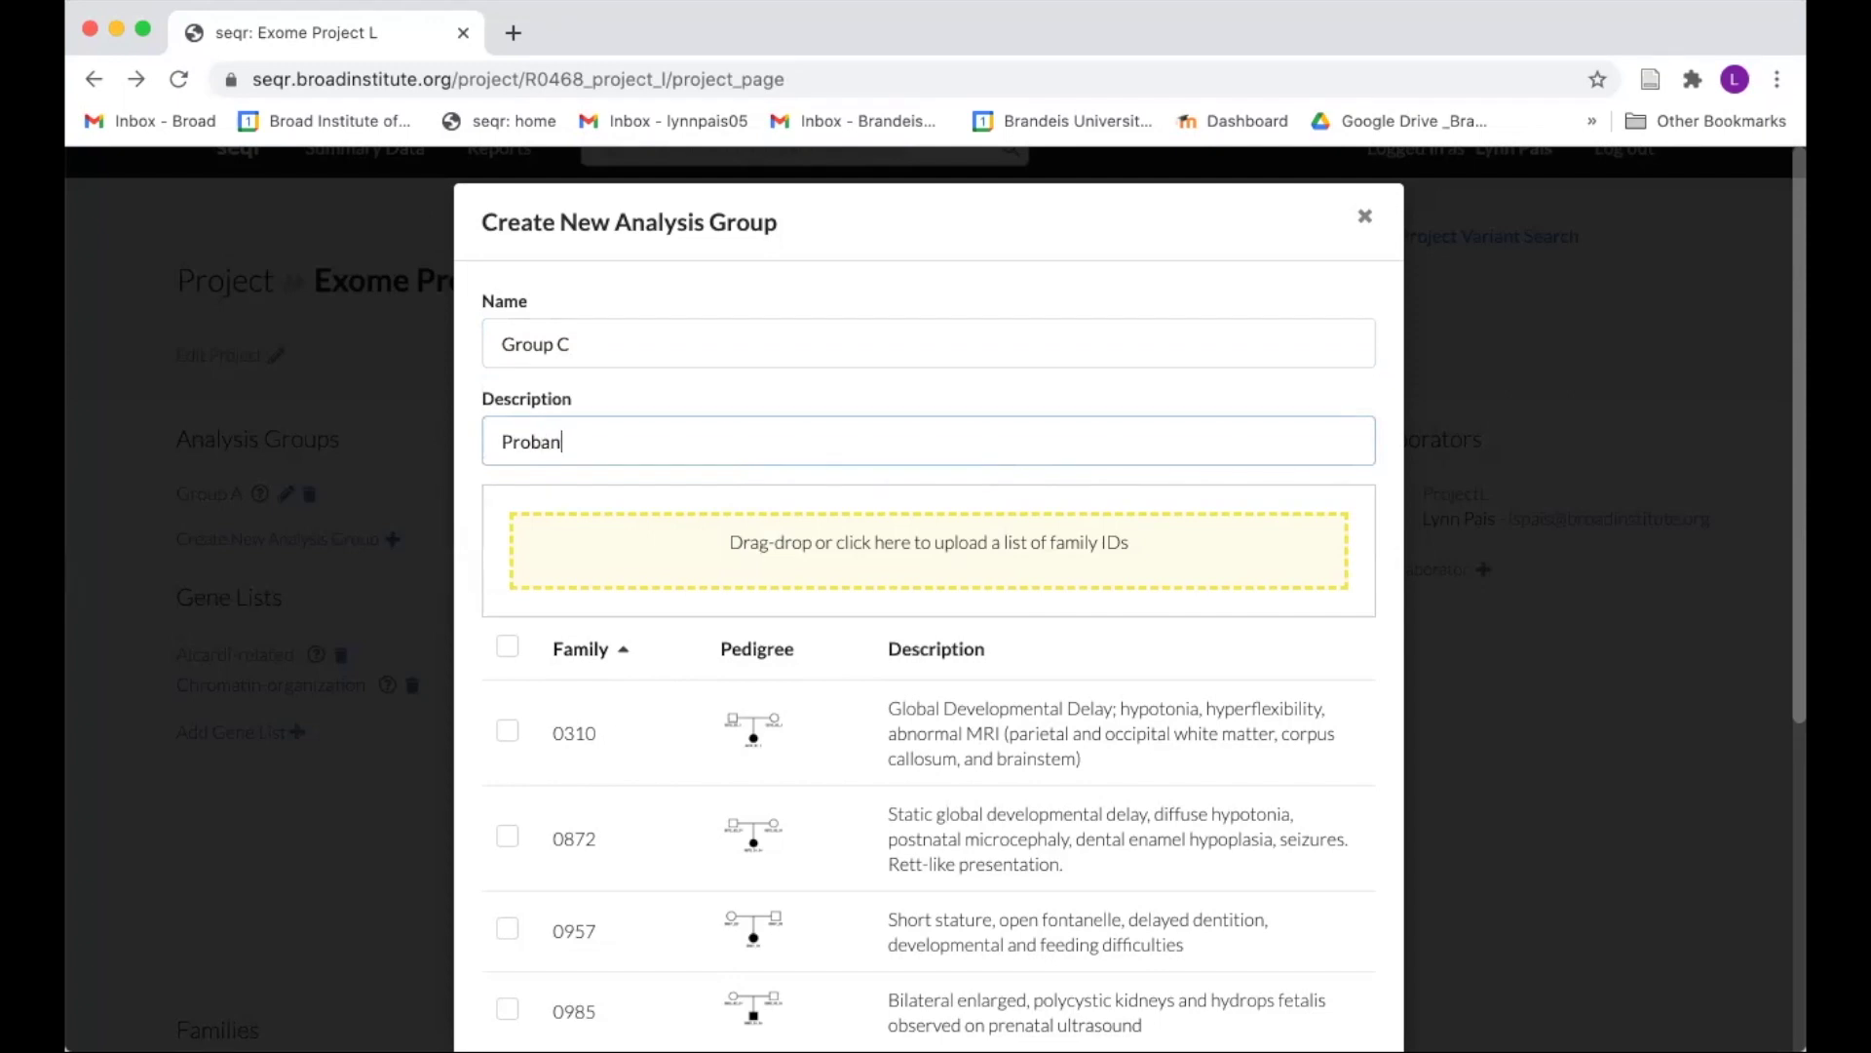
type("ds with seizure")
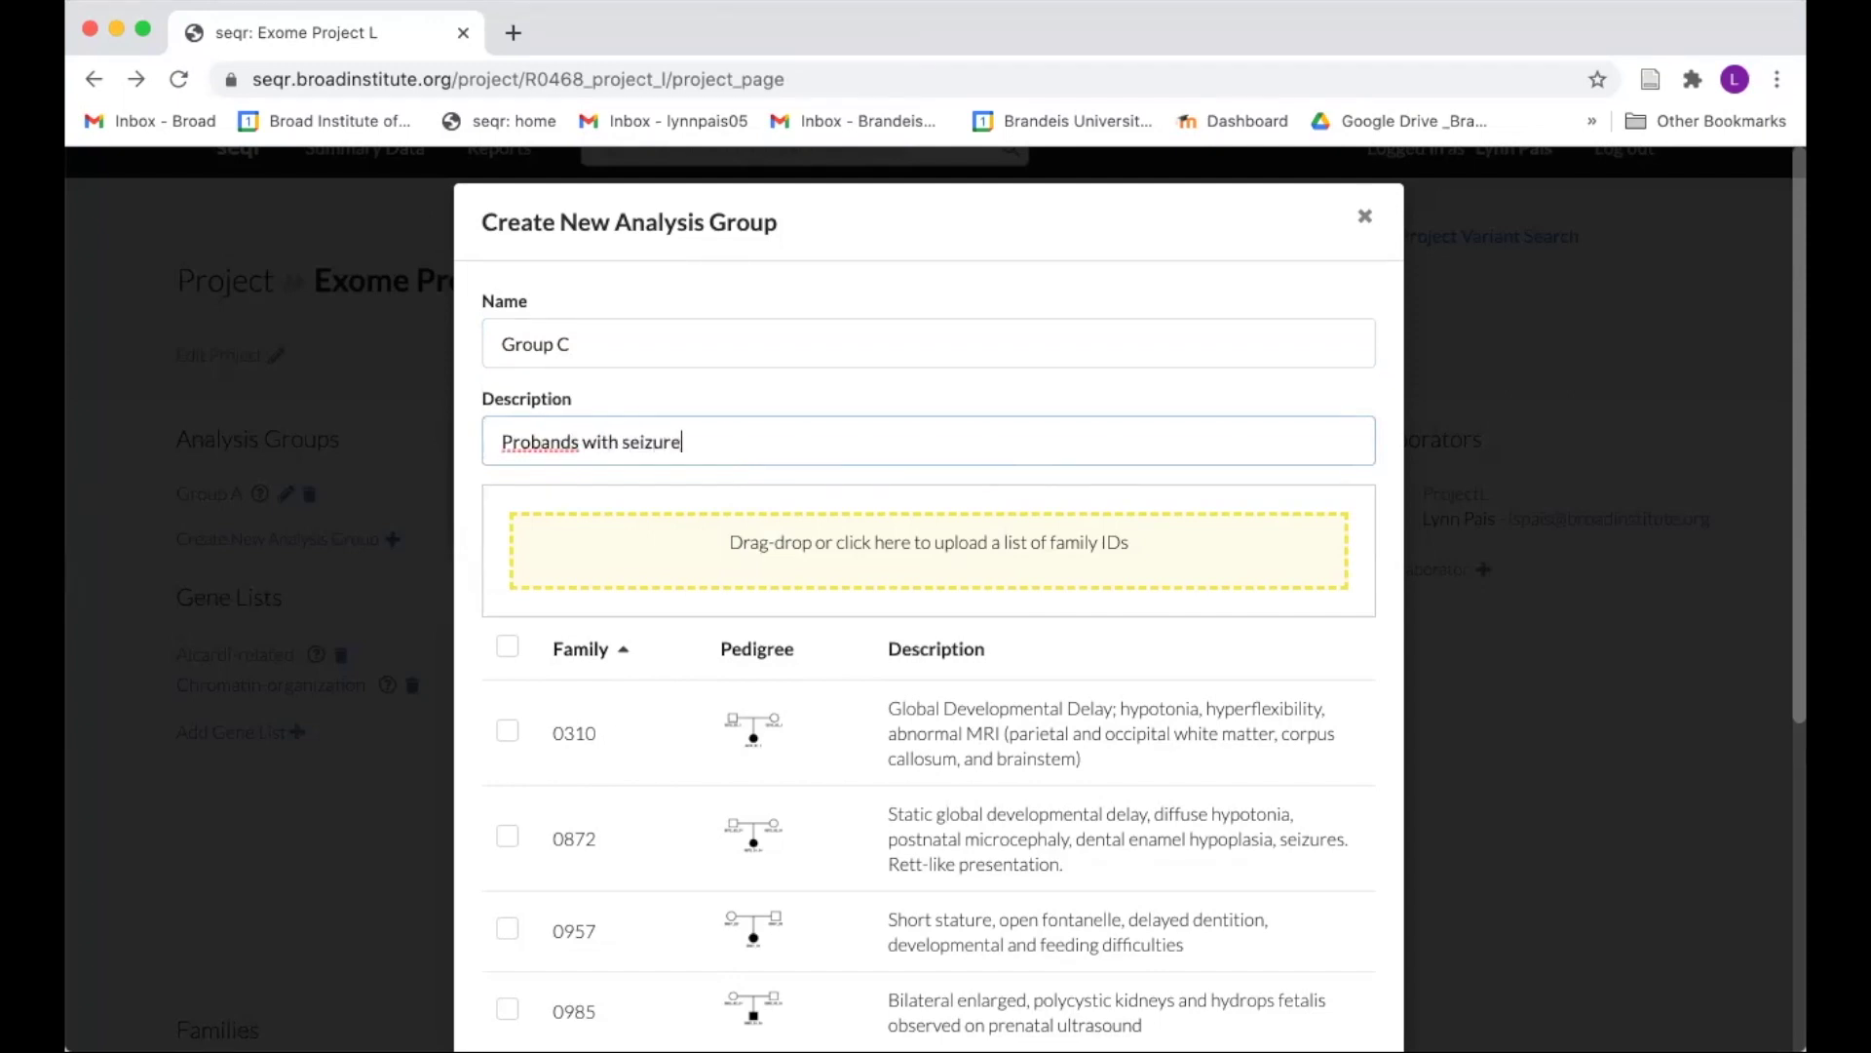
type("s")
Include families 0310, 0872 and 0957 and create the group.
left_click(506, 731)
left_click(506, 837)
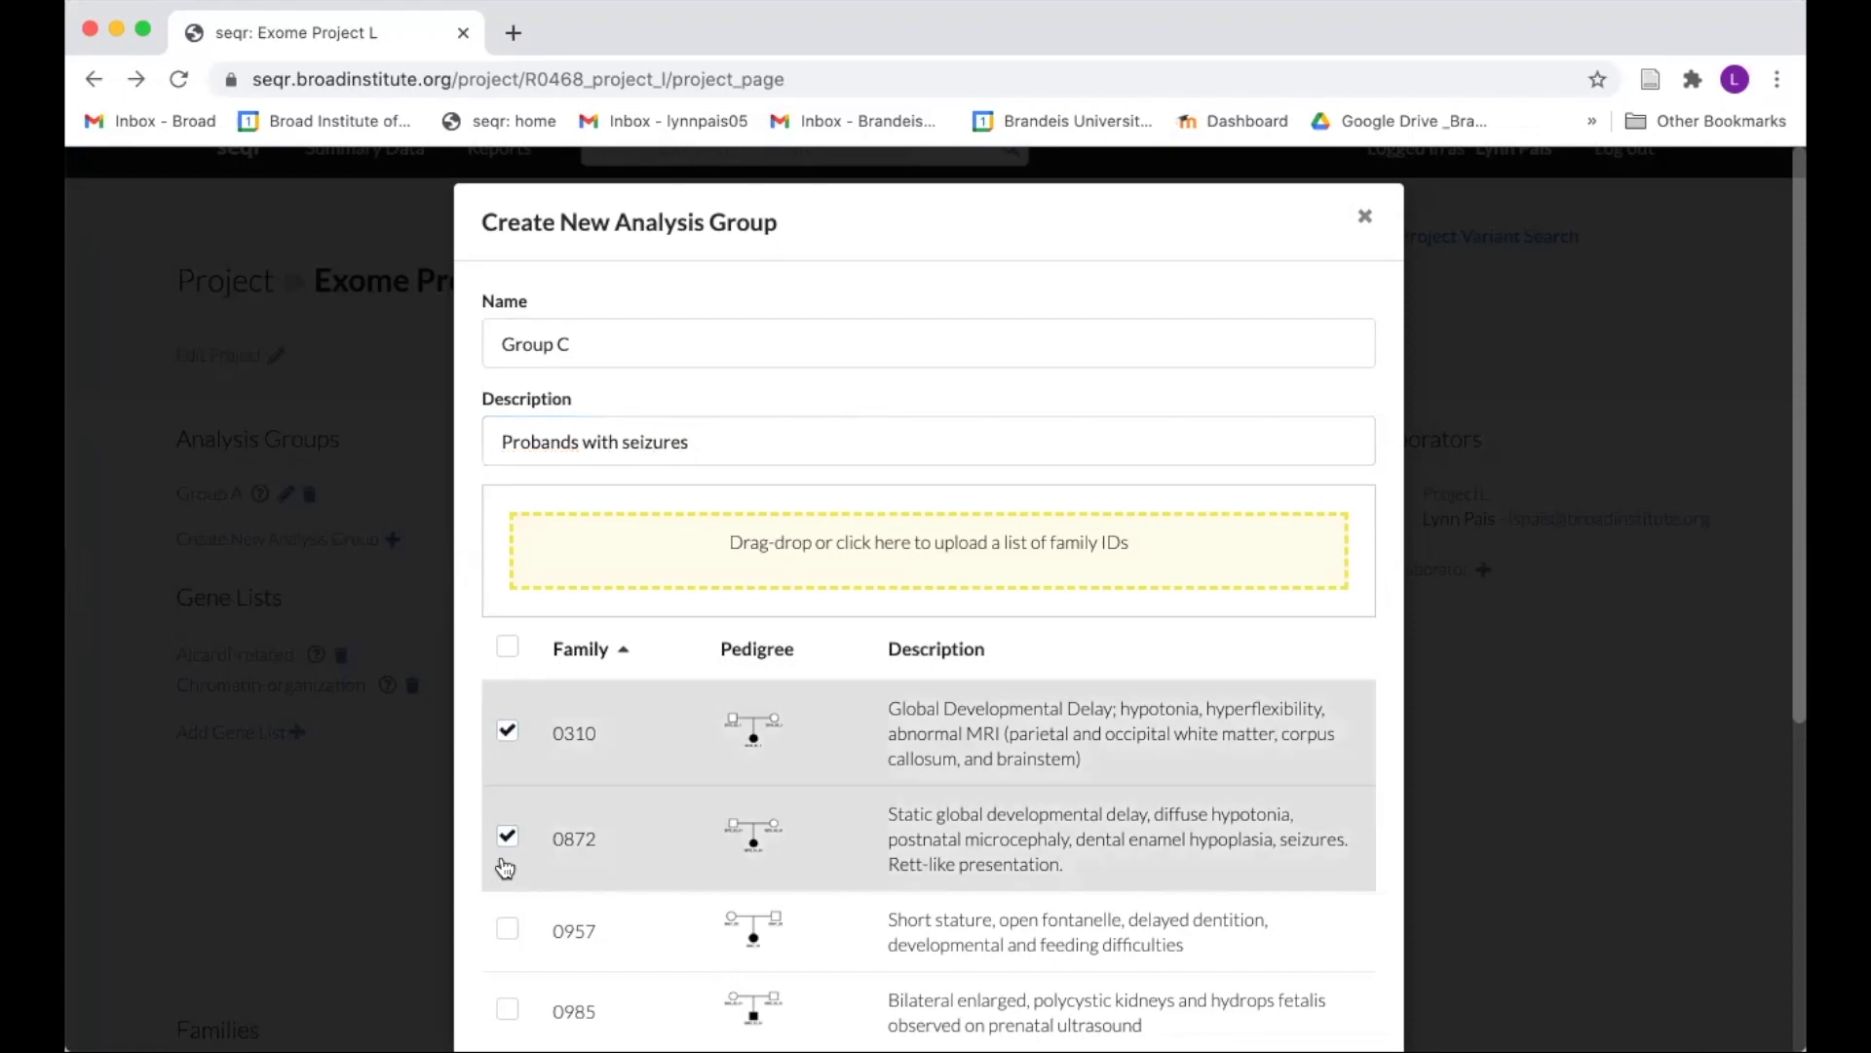
left_click(506, 927)
scroll(502, 931, "down", 5)
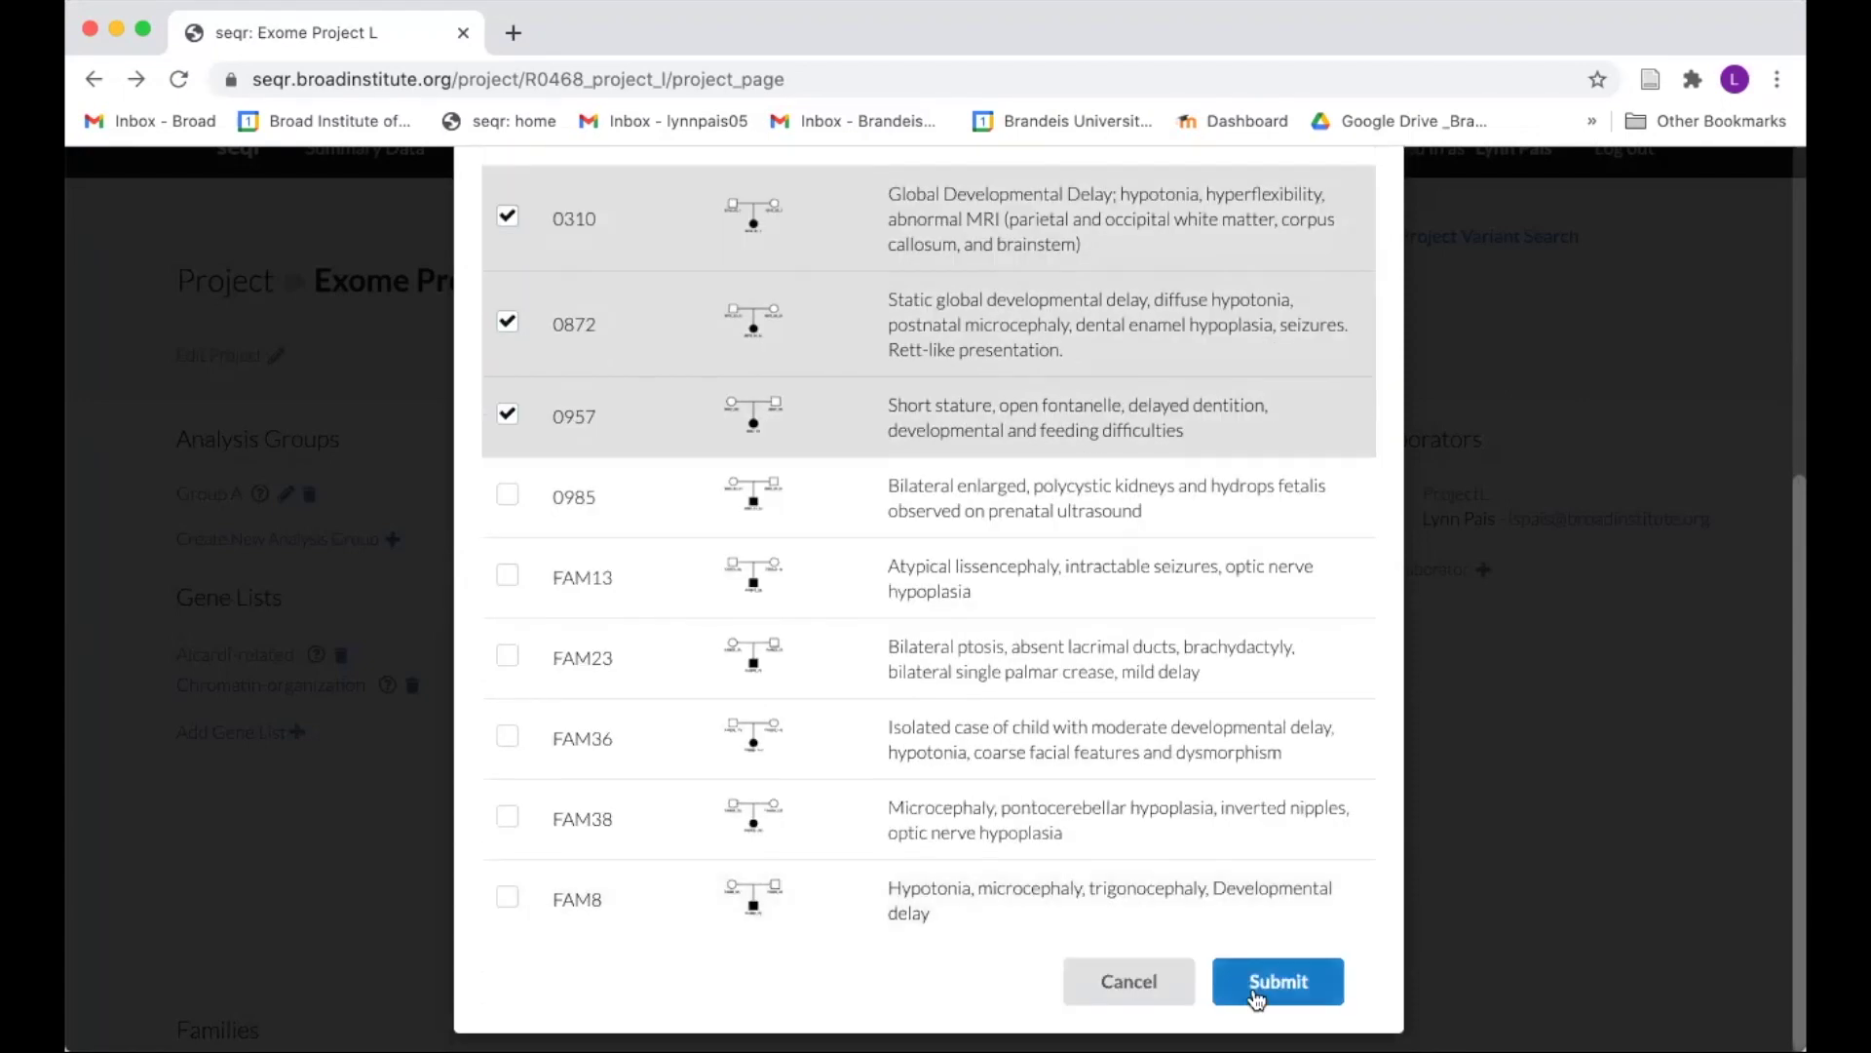
left_click(1256, 992)
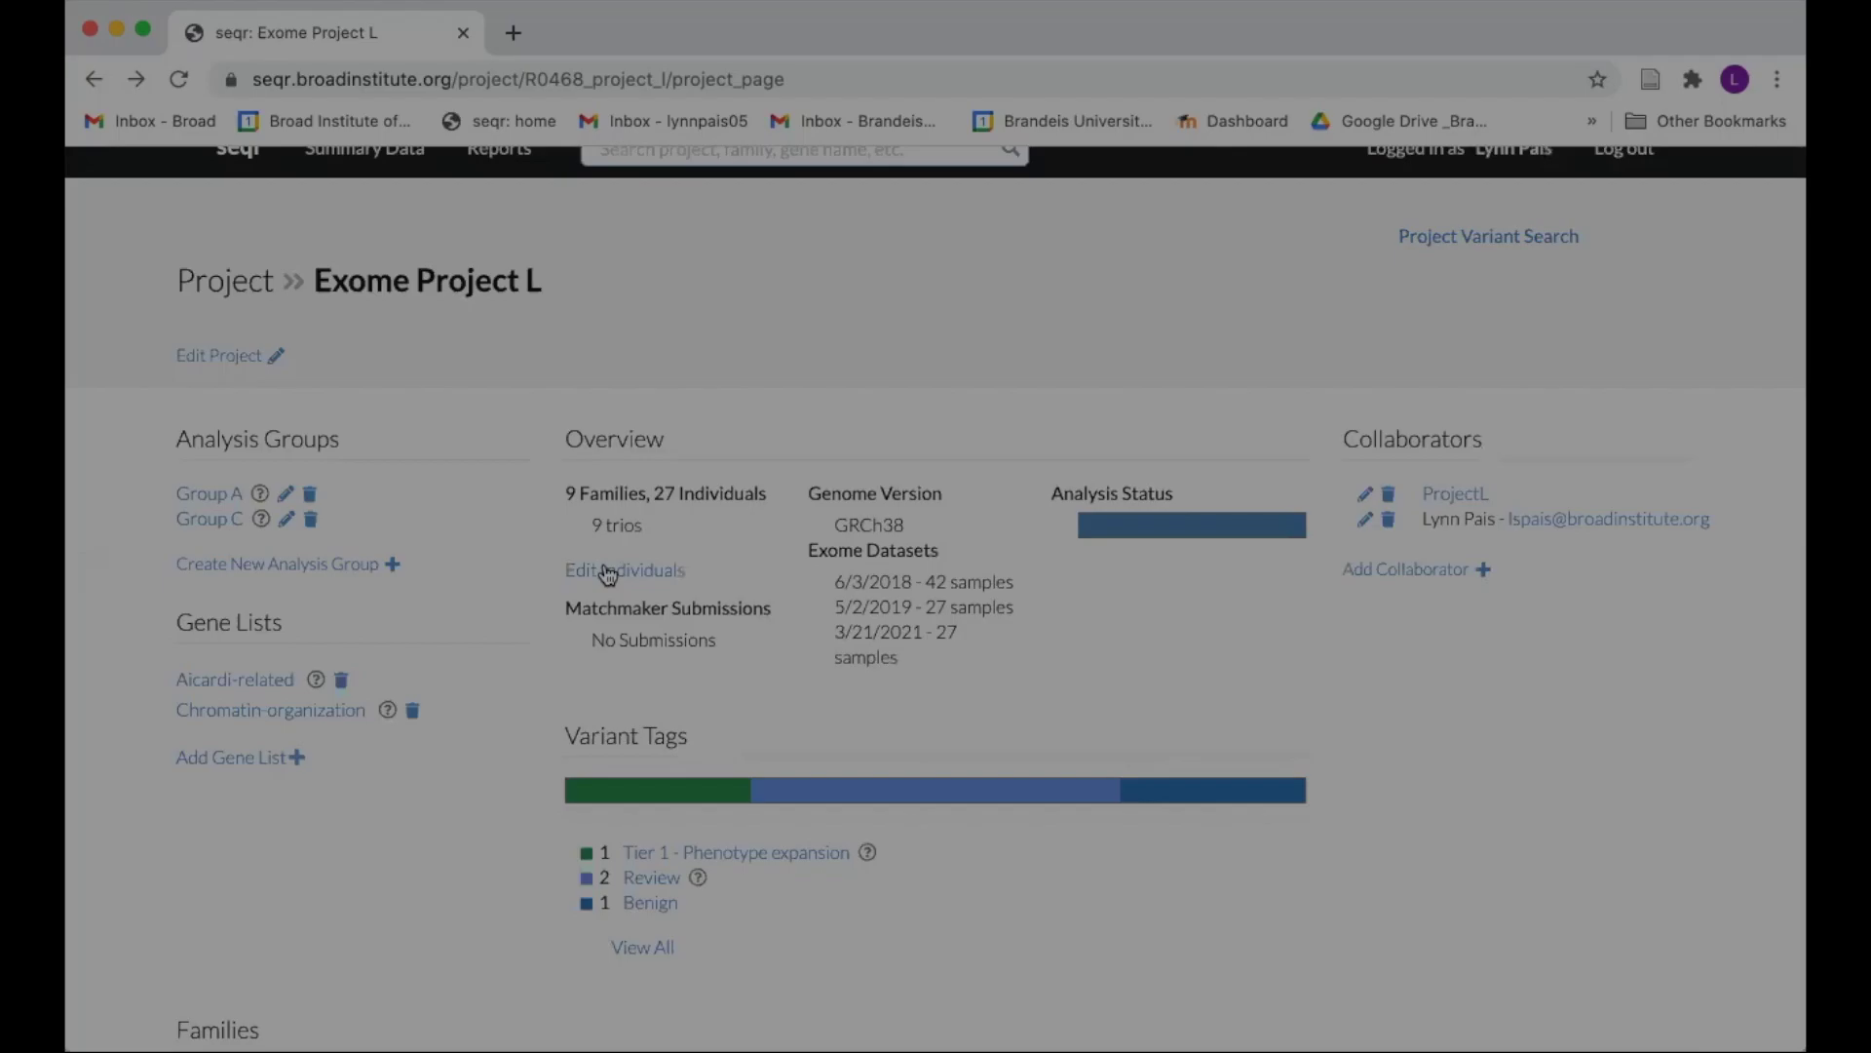